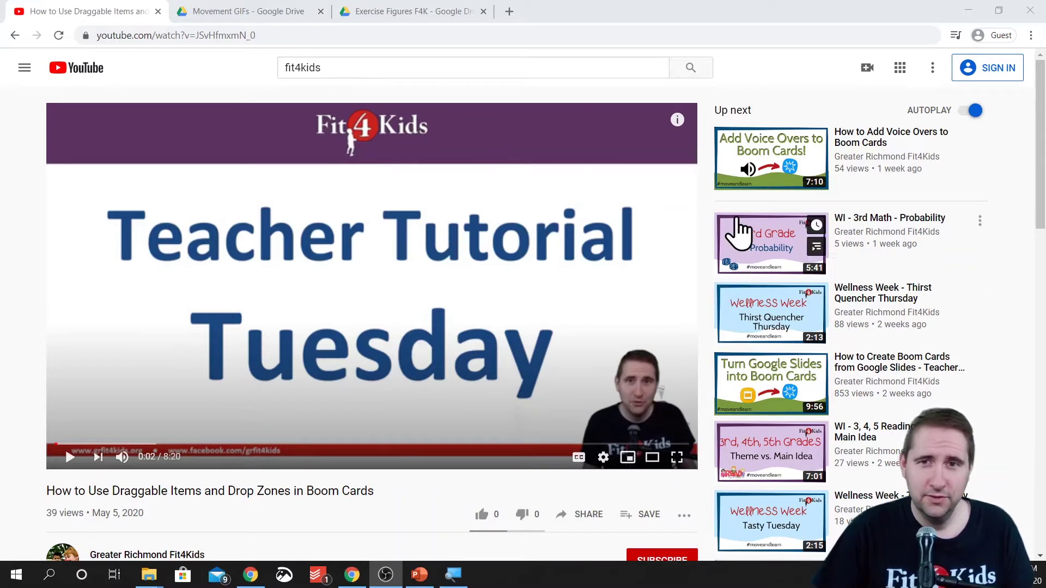
Step: Expand the YouTube video description, find the free Movement GIFs link, and switch to that Drive folder
{"action": "mouse_move", "coordinate": [744, 260]}
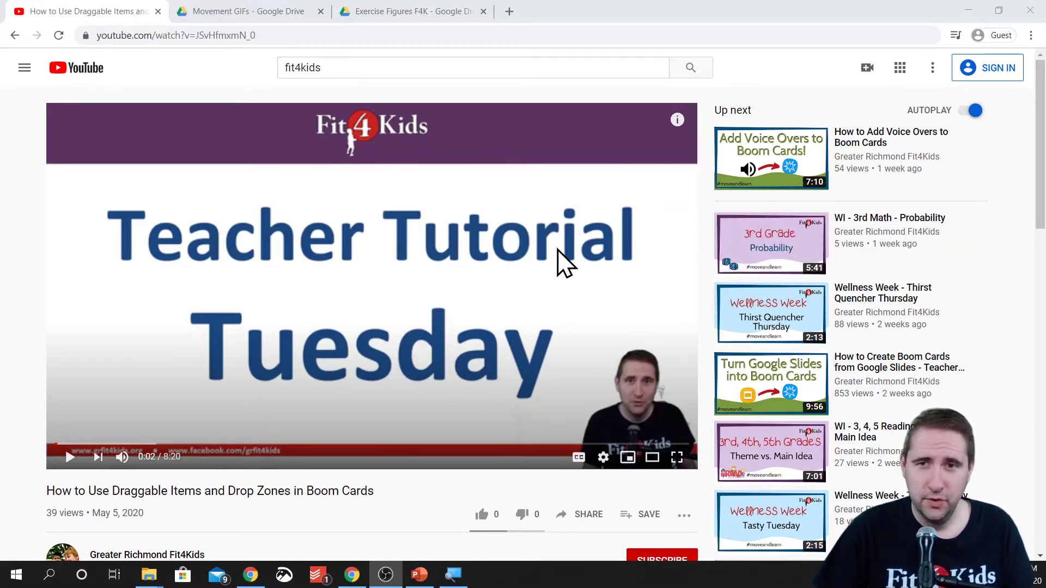
{"action": "scroll", "coordinate": [334, 275], "scroll_direction": "down", "scroll_amount": 5}
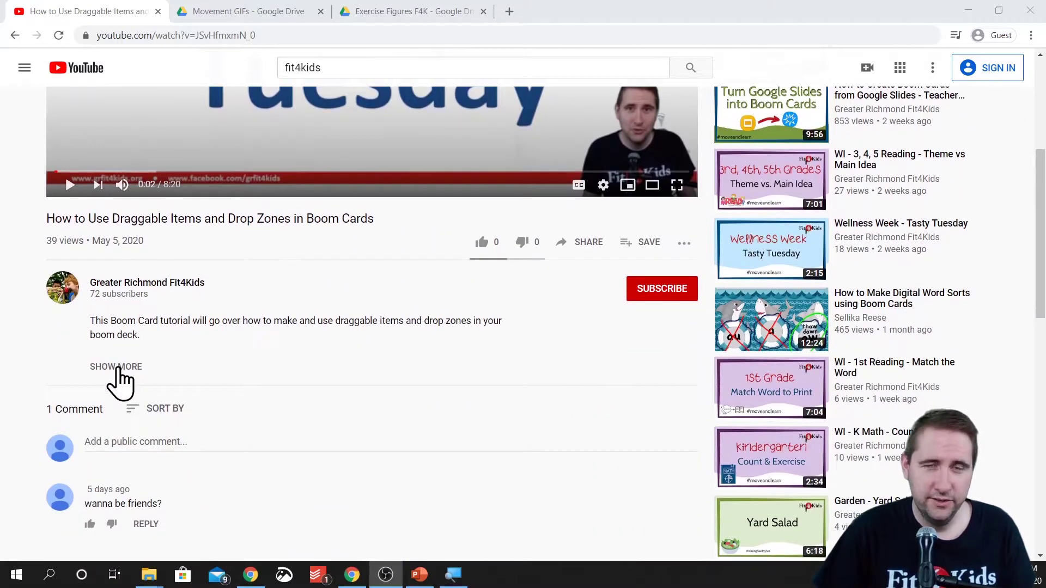
{"action": "left_click", "coordinate": [116, 367]}
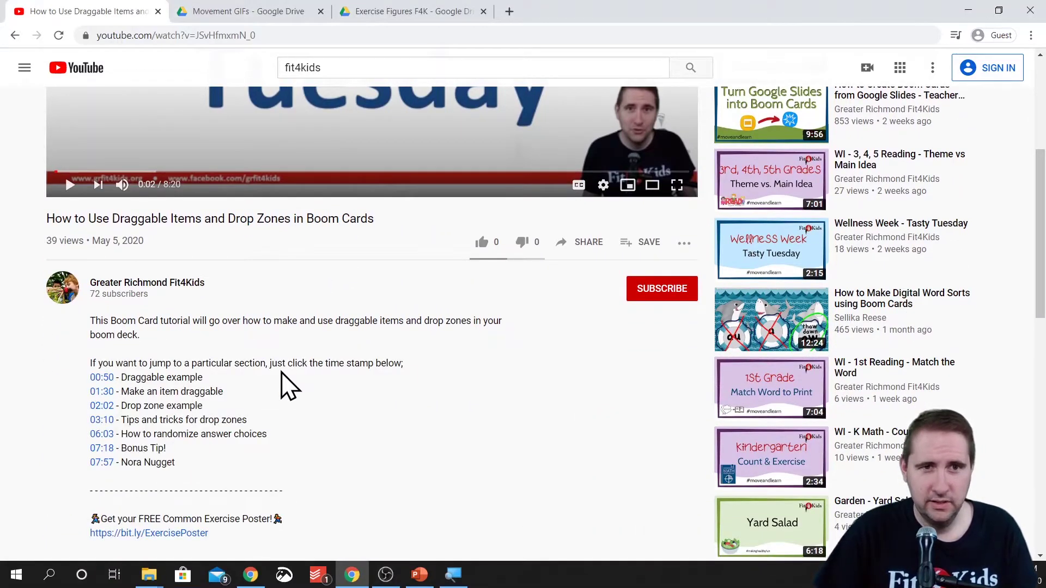
{"action": "scroll", "coordinate": [287, 382], "scroll_direction": "down", "scroll_amount": 3}
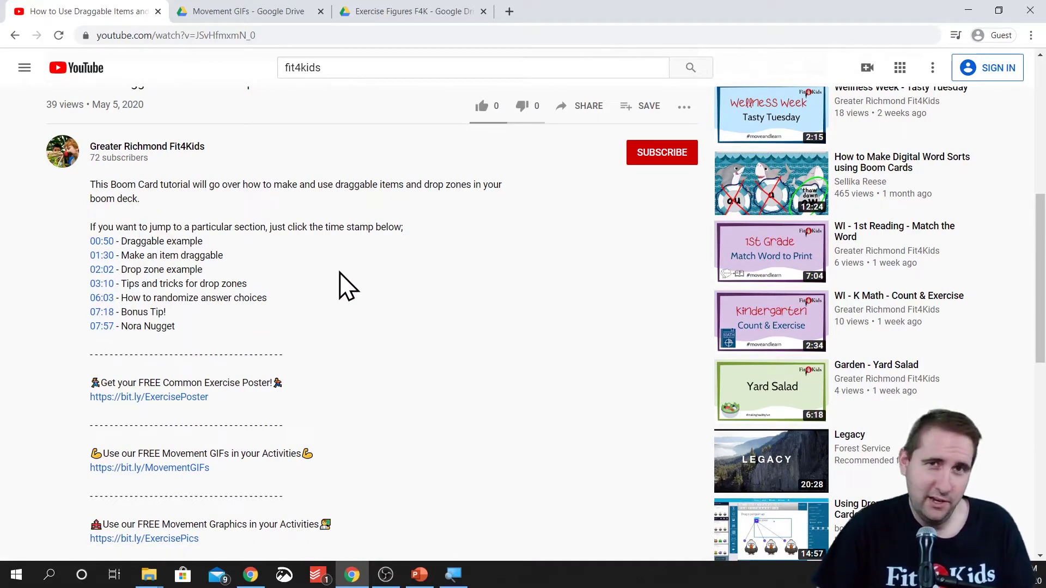
{"action": "scroll", "coordinate": [347, 287], "scroll_direction": "down", "scroll_amount": 3}
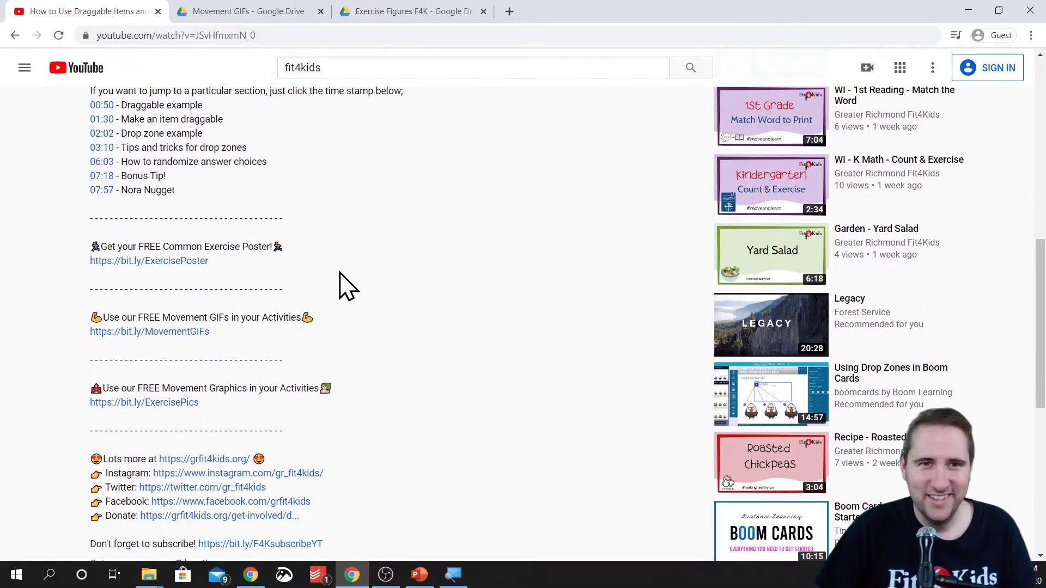
{"action": "scroll", "coordinate": [346, 286], "scroll_direction": "down", "scroll_amount": 1}
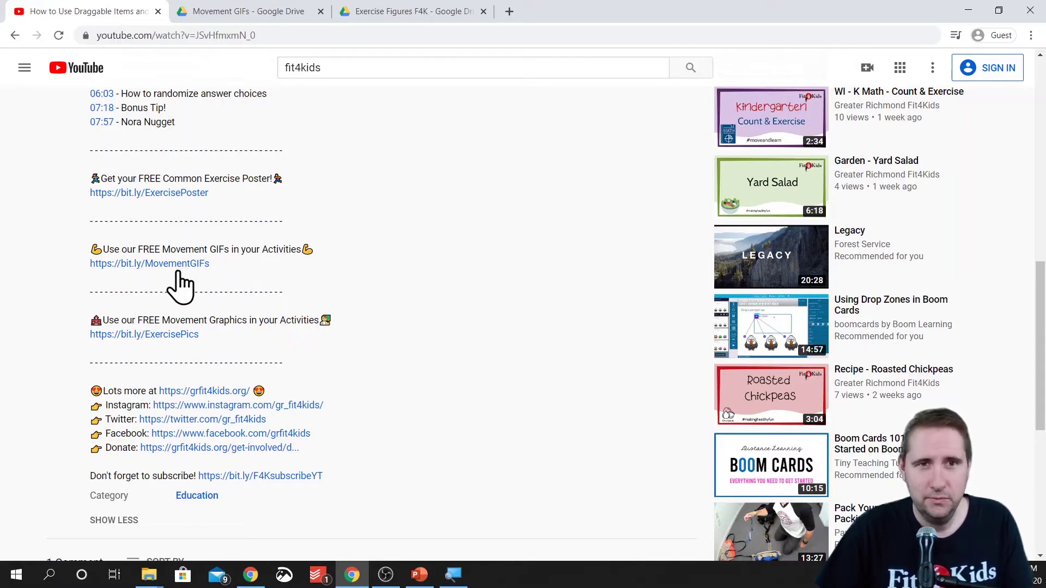
{"action": "left_click", "coordinate": [244, 13]}
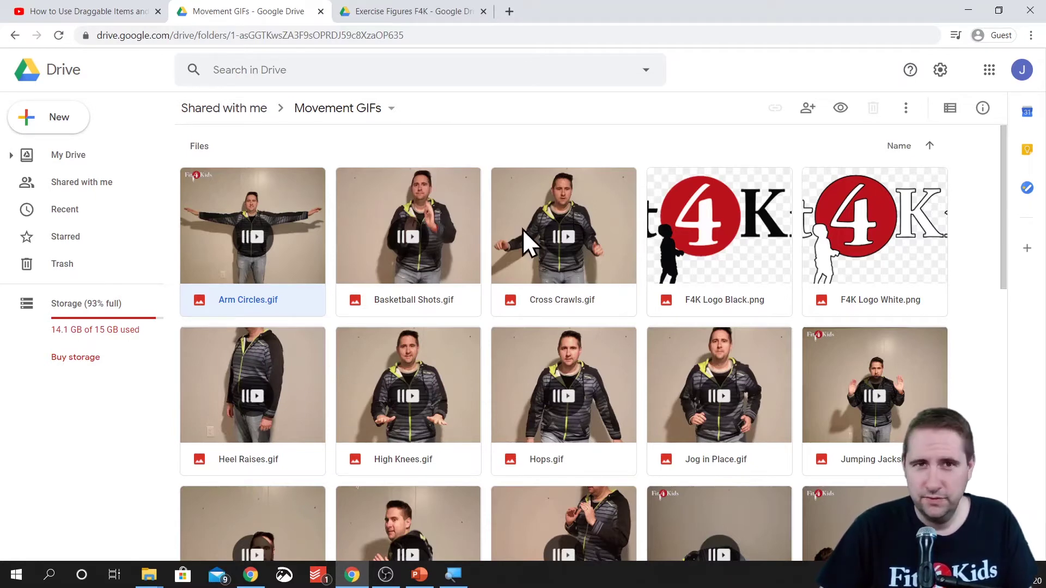
{"action": "double_click", "coordinate": [295, 203]}
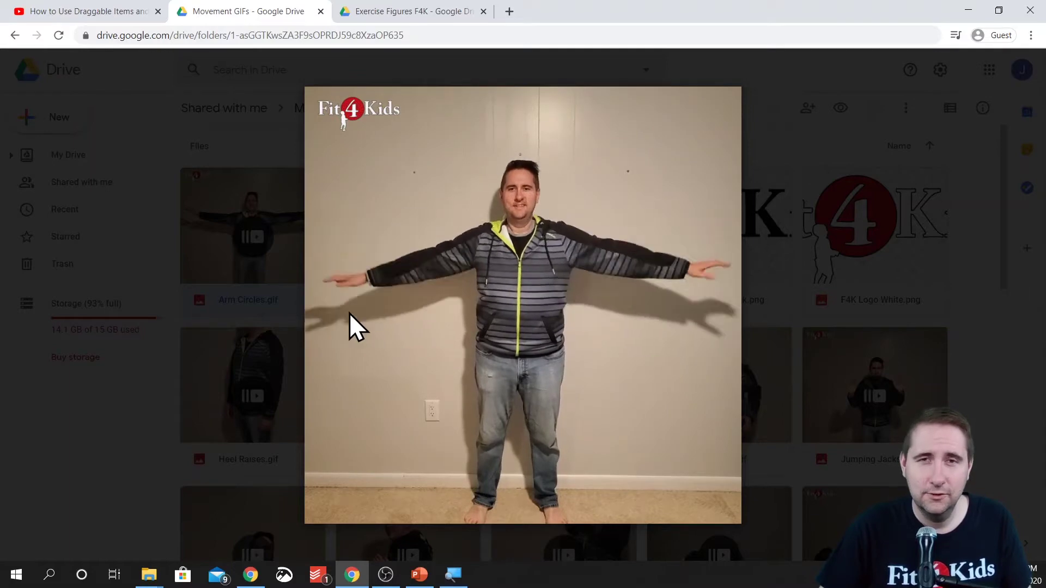
{"action": "left_click", "coordinate": [257, 146]}
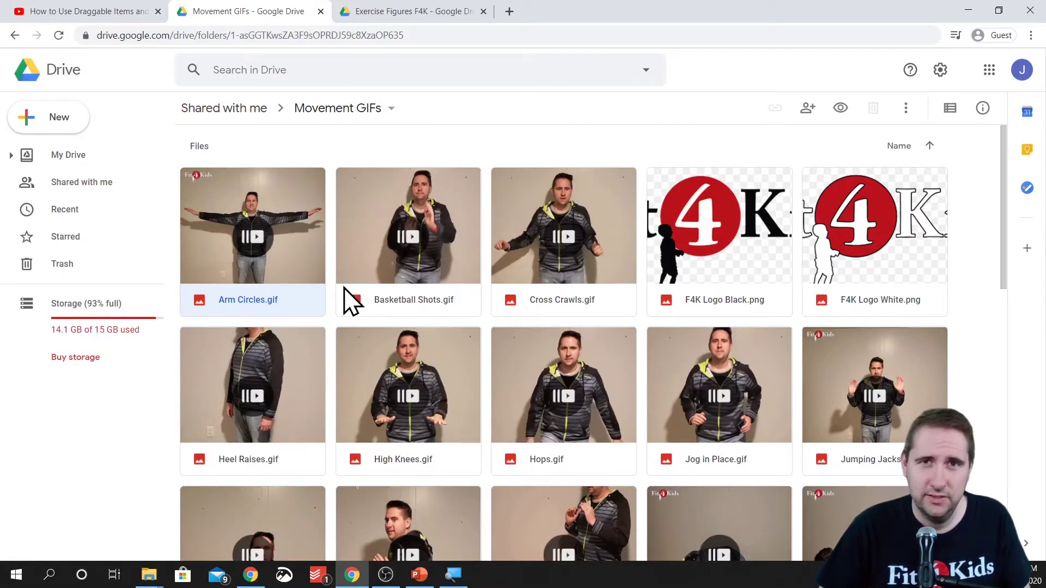
{"action": "left_click", "coordinate": [124, 11]}
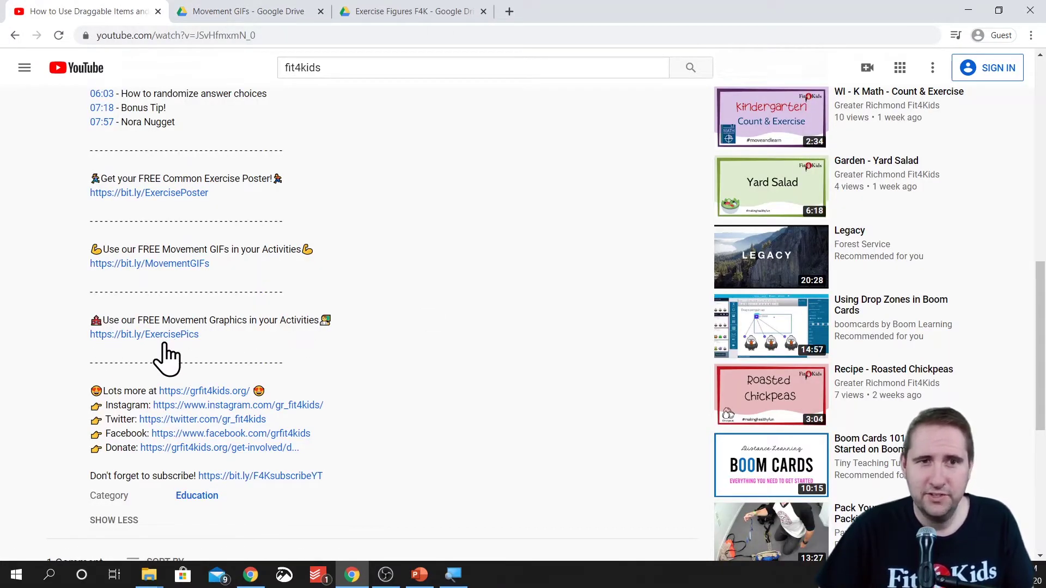
Step: Switch to the Exercise Figures F4K folder and briefly preview Dir Arm Circles.png
{"action": "left_click", "coordinate": [394, 12]}
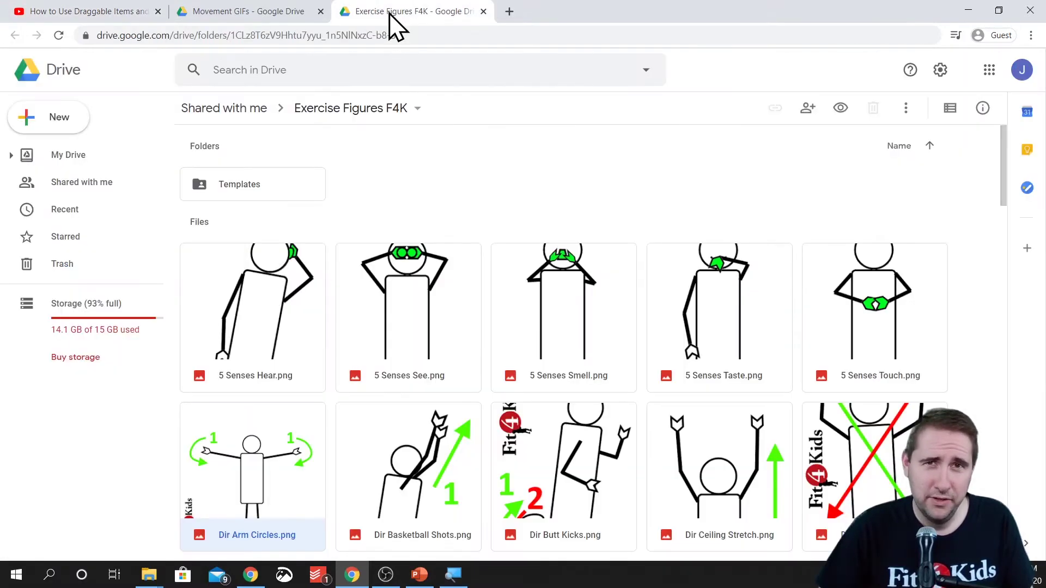
{"action": "double_click", "coordinate": [262, 453]}
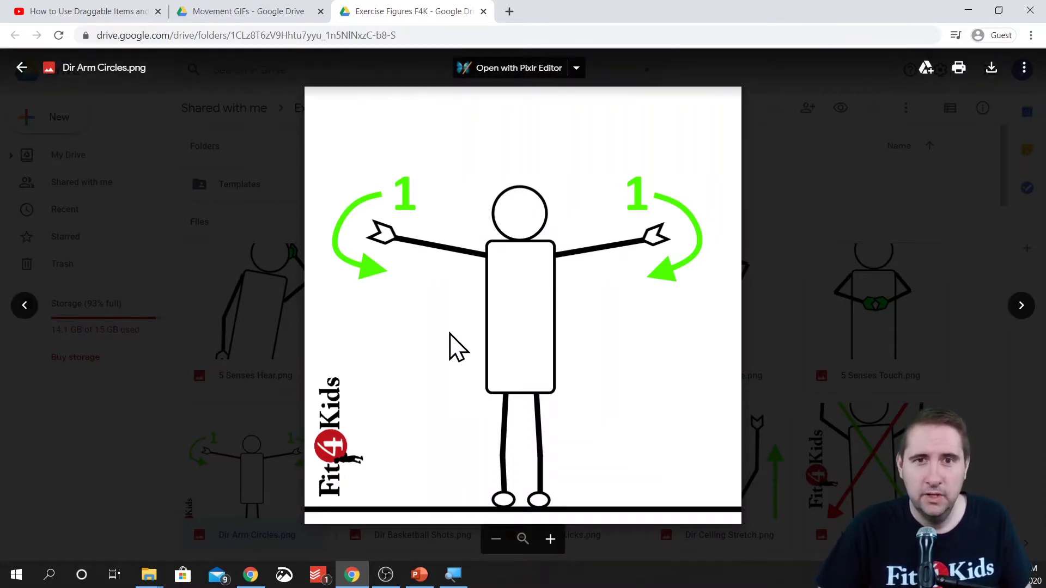
{"action": "left_click", "coordinate": [263, 234]}
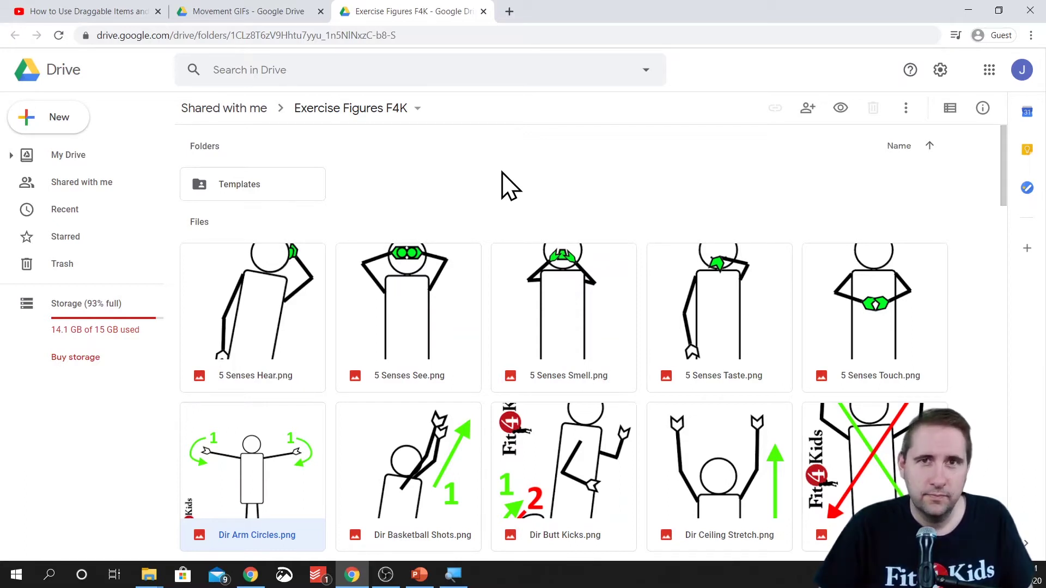
Step: Download the Dir Basketball Shots, Dir Ceiling Stretch and Dir Hops images together
{"action": "scroll", "coordinate": [504, 173], "scroll_direction": "down", "scroll_amount": 3}
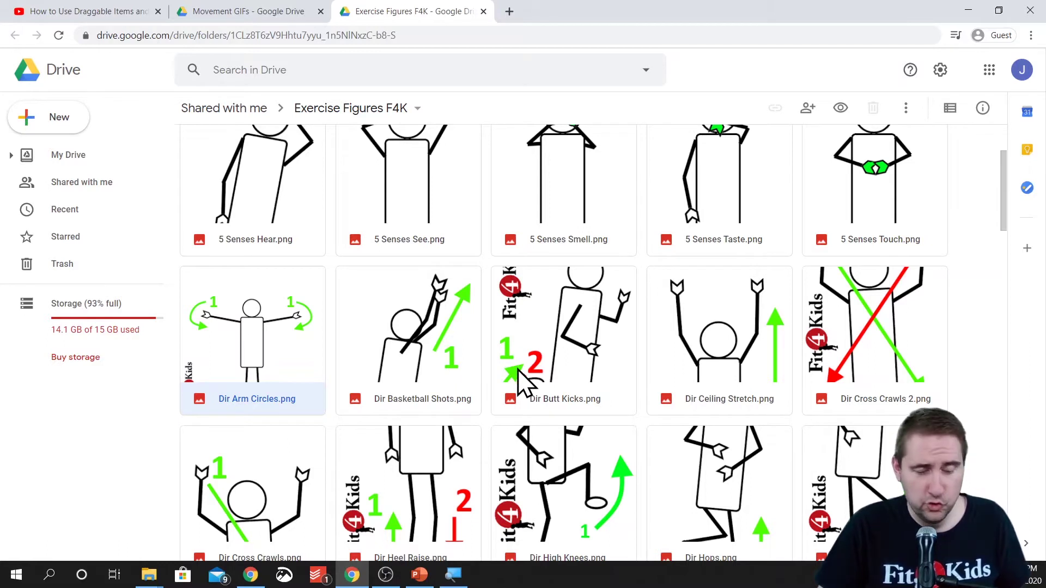
{"action": "left_click", "coordinate": [434, 363], "text": "ctrl"}
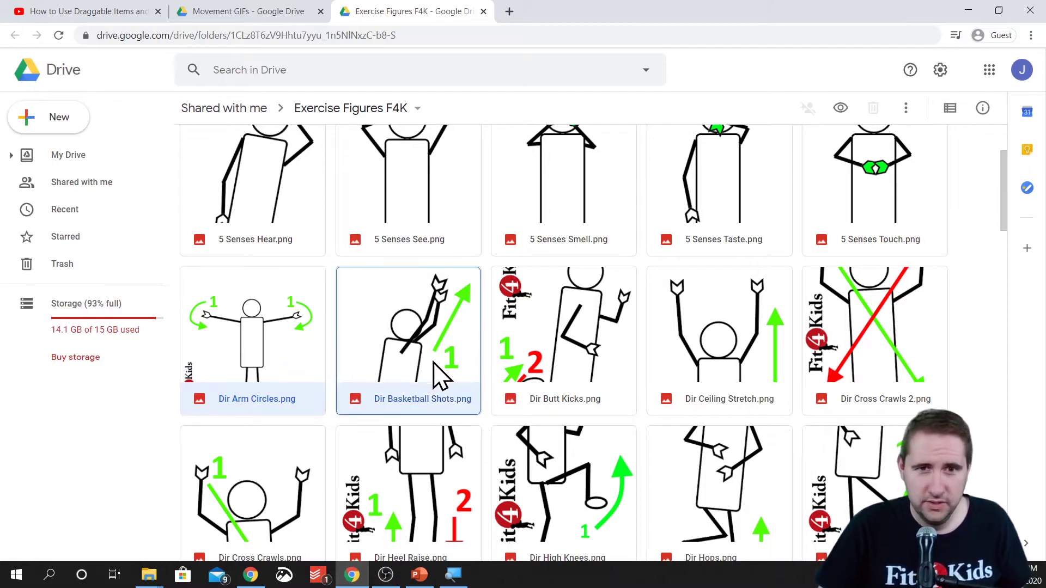
{"action": "left_click", "coordinate": [733, 319], "text": "ctrl"}
{"action": "scroll", "coordinate": [732, 319], "scroll_direction": "down", "scroll_amount": 2}
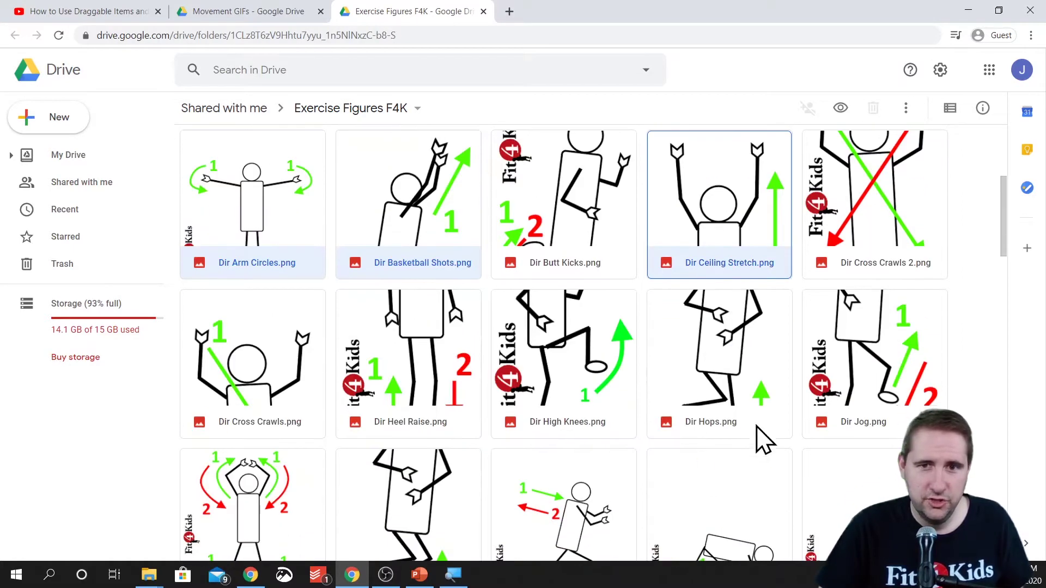
{"action": "left_click", "coordinate": [679, 364], "text": "ctrl"}
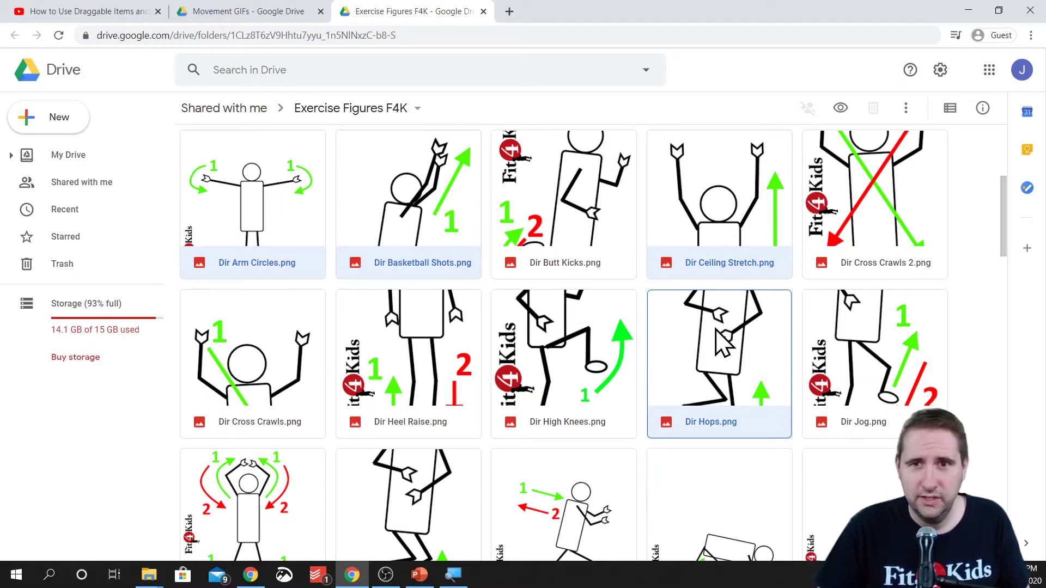
{"action": "right_click", "coordinate": [721, 343]}
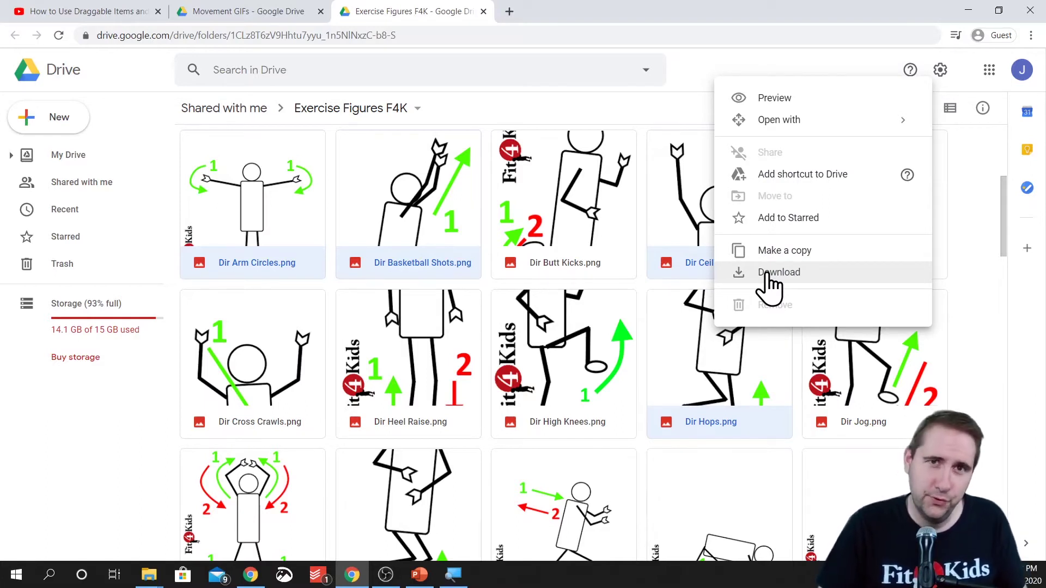
{"action": "left_click", "coordinate": [245, 197]}
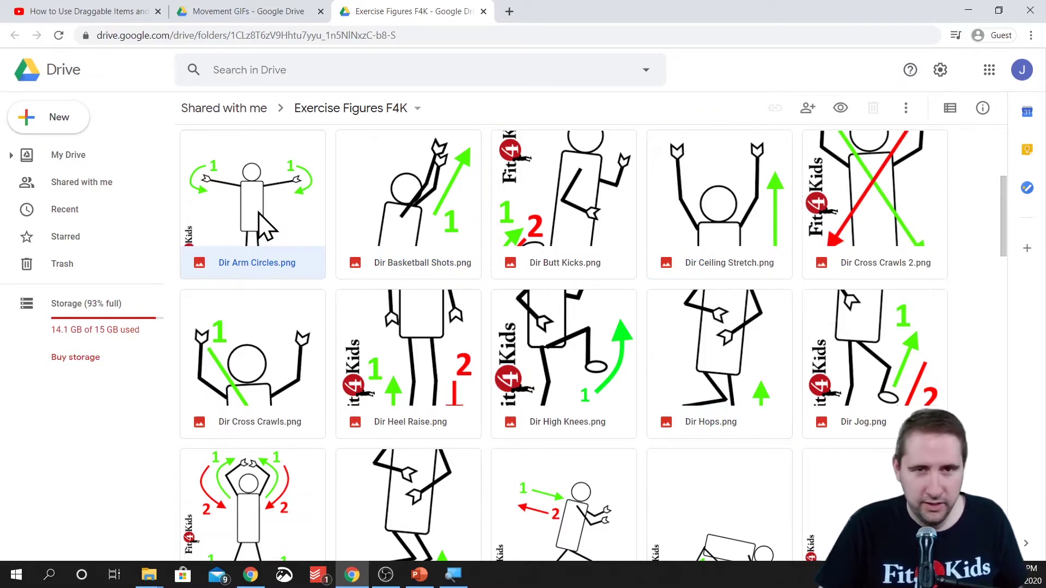
Step: Select every image in the folder, download them all, then return to Movement GIFs
{"action": "scroll", "coordinate": [259, 224], "scroll_direction": "down", "scroll_amount": 20}
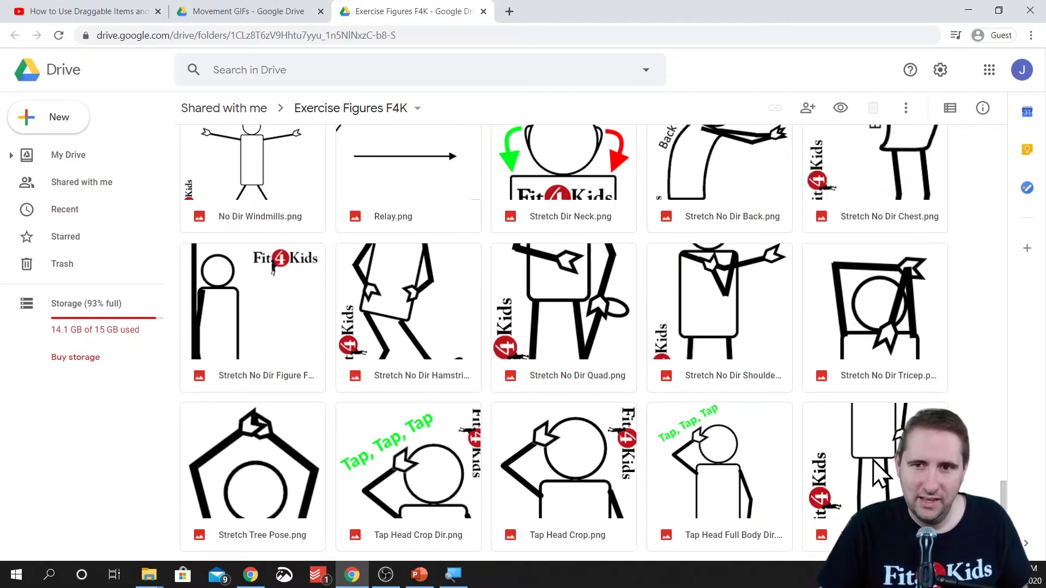
{"action": "key", "text": "ctrl+a"}
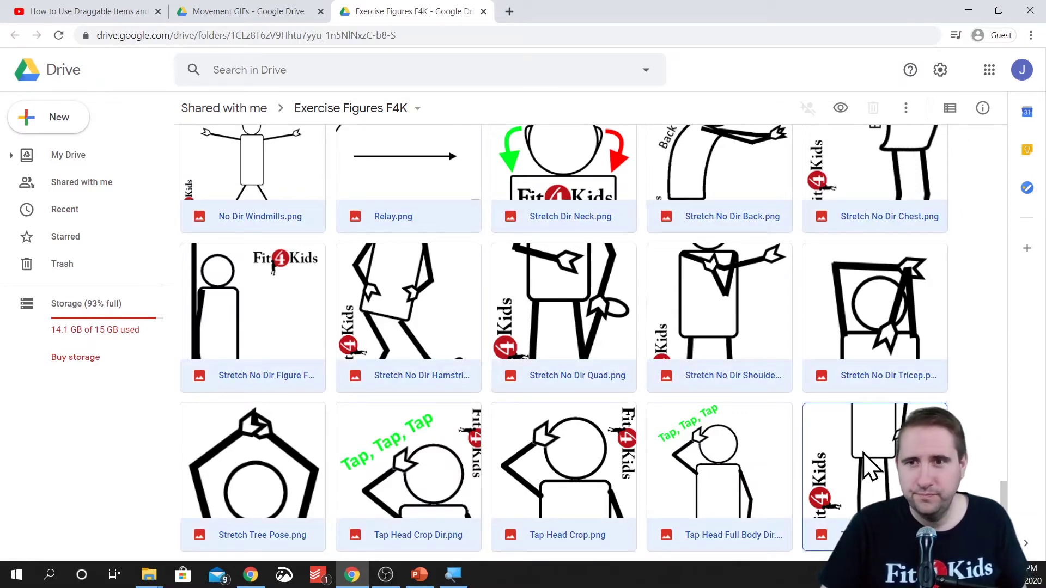
{"action": "right_click", "coordinate": [863, 453]}
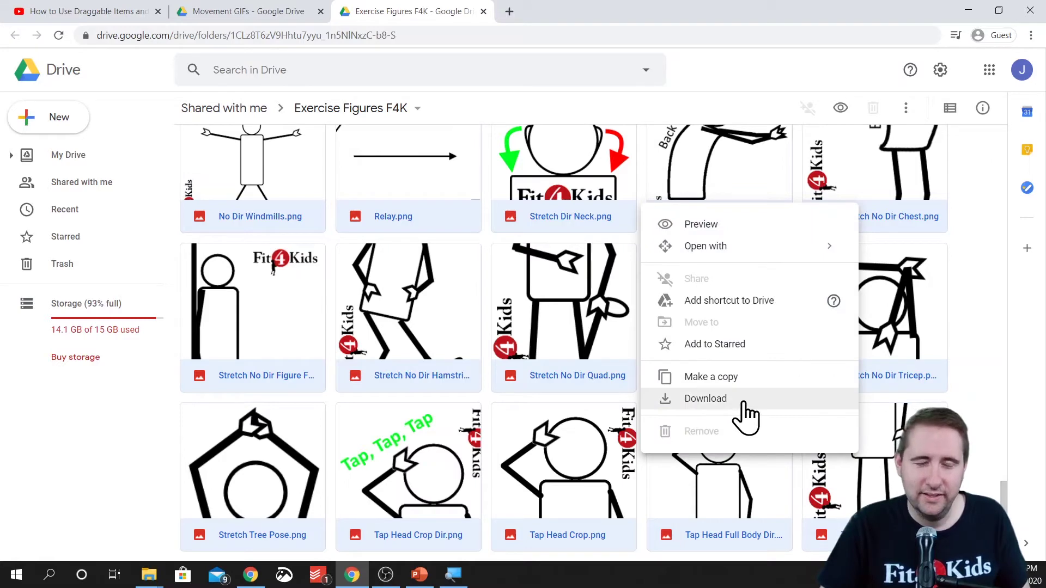
{"action": "left_click", "coordinate": [967, 354]}
{"action": "left_click", "coordinate": [264, 14]}
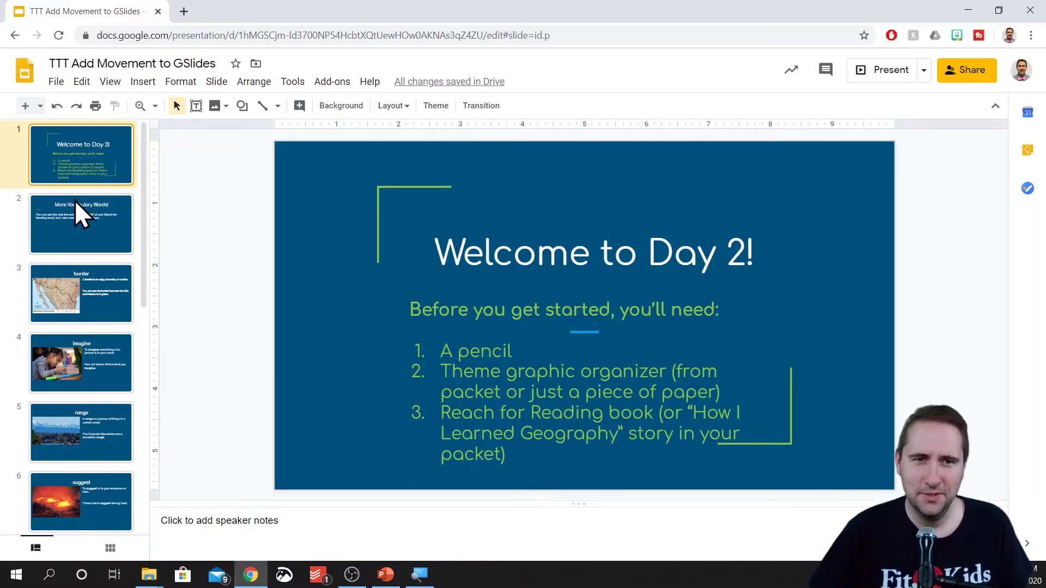
Step: Display slide 3, the border slide, after a quick look at the imagine slide
{"action": "left_click", "coordinate": [90, 294]}
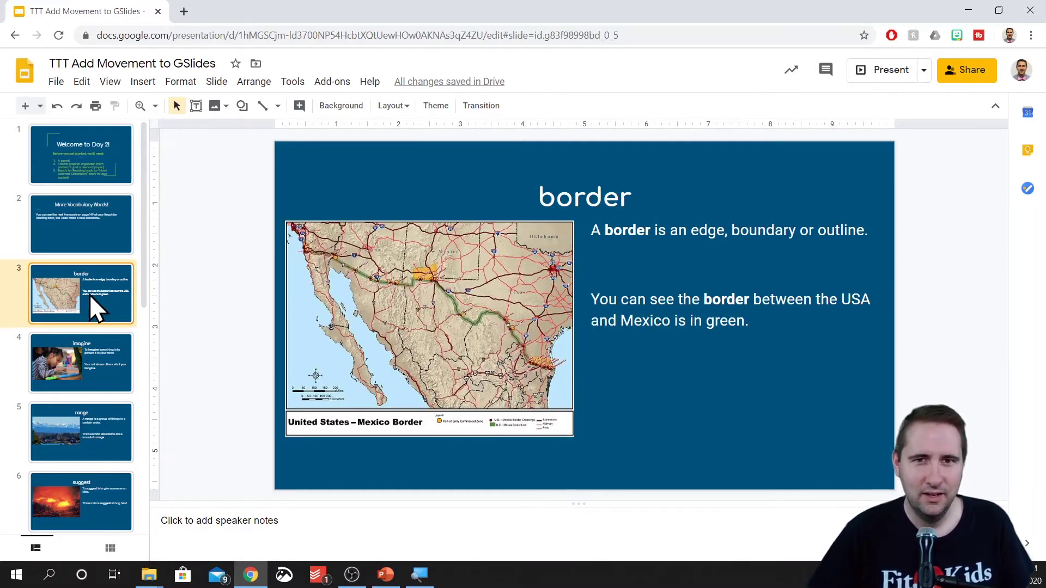
{"action": "scroll", "coordinate": [87, 291], "scroll_direction": "down", "scroll_amount": 3}
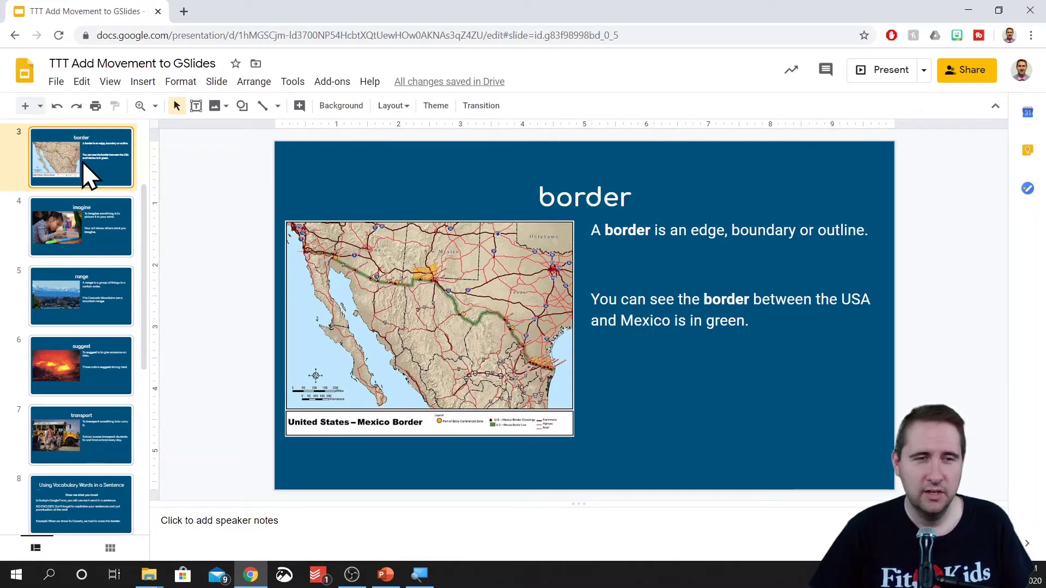
{"action": "left_click", "coordinate": [102, 240]}
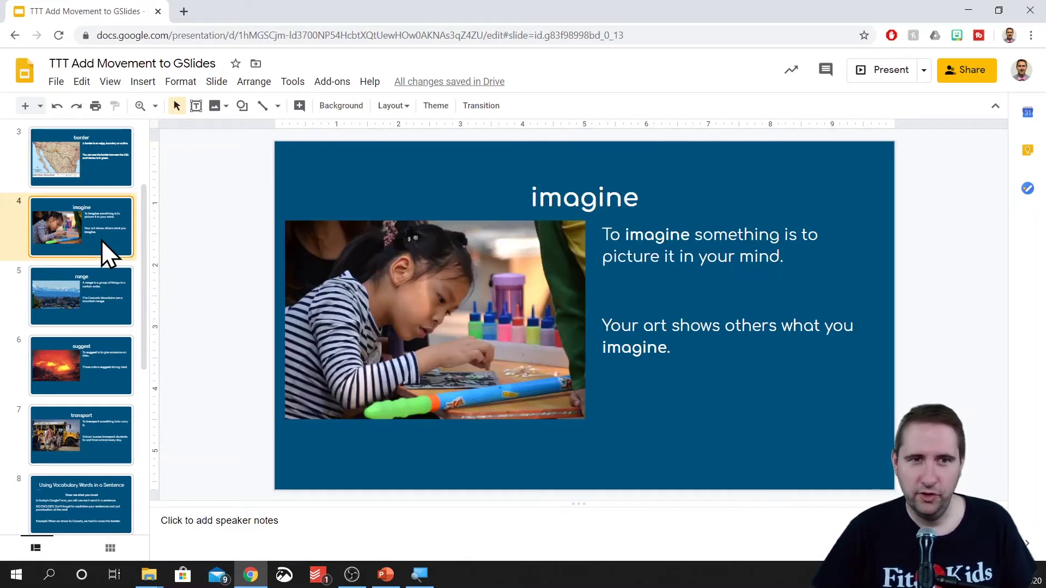
{"action": "left_click", "coordinate": [90, 152]}
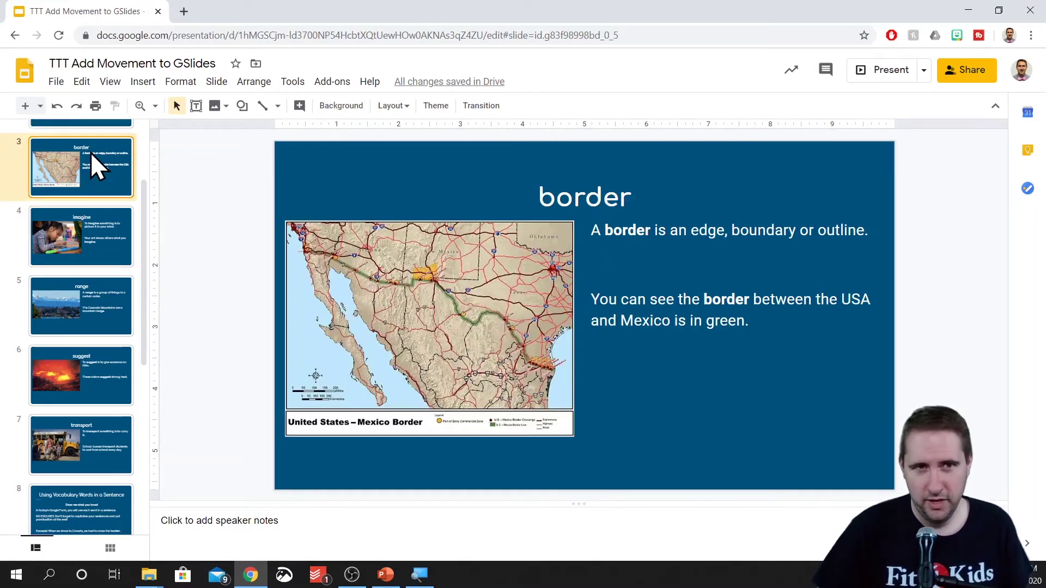
Step: Add a new slide after border with the centred title 'Pick 1 and Do 10 Before Moving On'
{"action": "key", "text": "ctrl+m"}
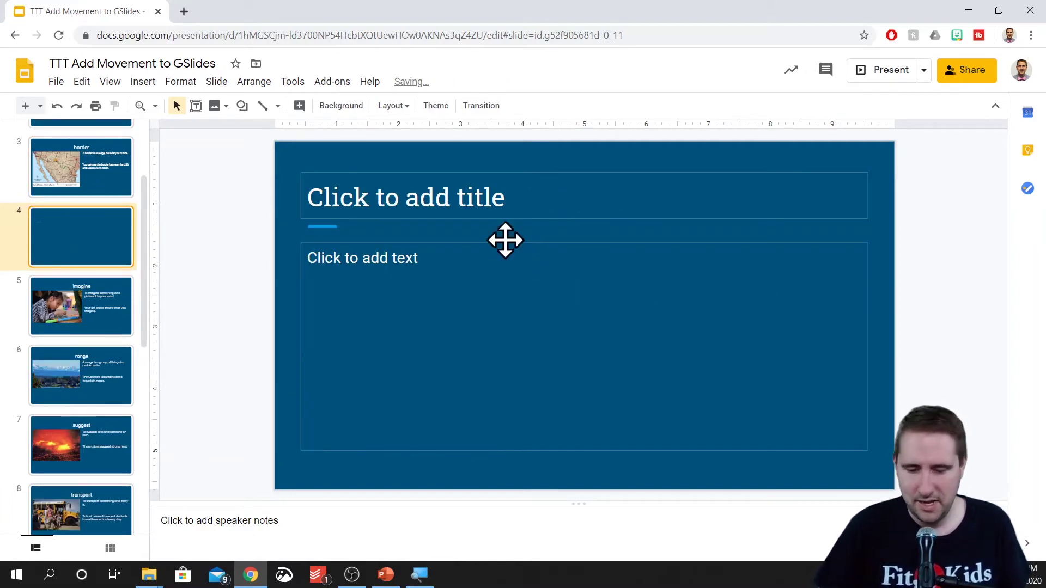
{"action": "left_click", "coordinate": [505, 241]}
{"action": "key", "text": "Delete"}
{"action": "left_click", "coordinate": [492, 196]}
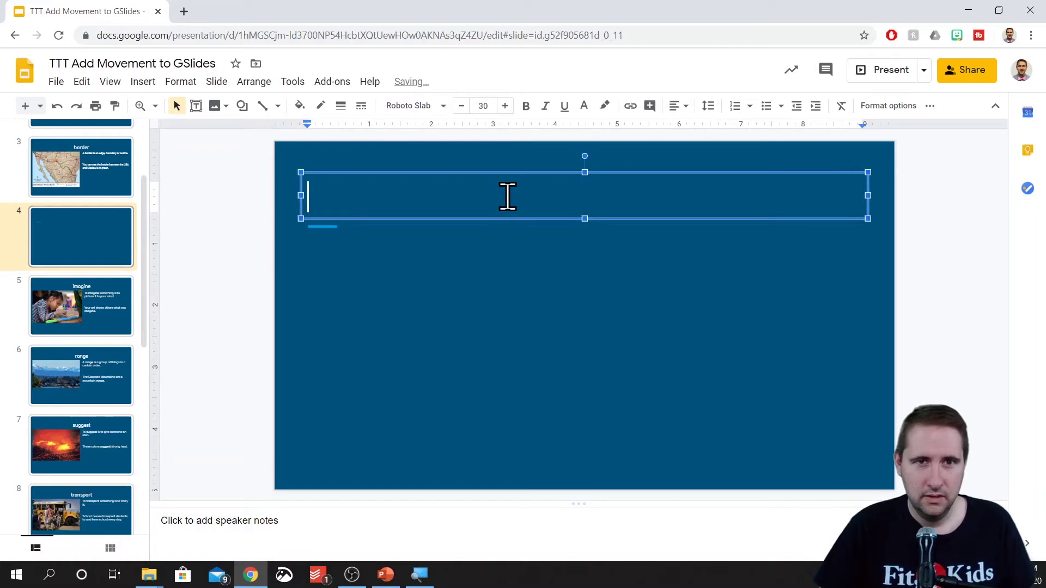
{"action": "type", "text": "Pick"}
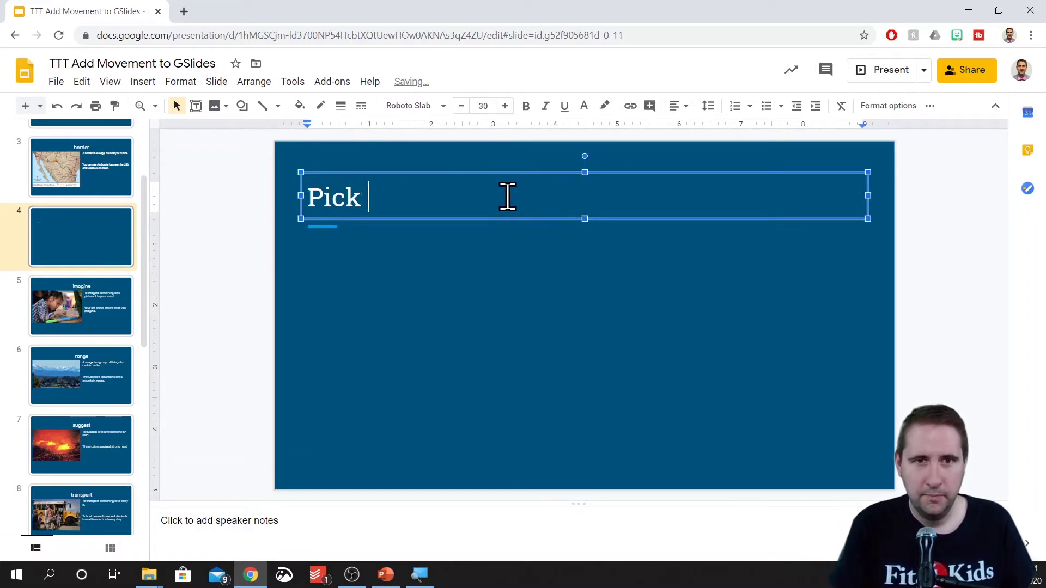
{"action": "type", "text": " 1 and Do 10 Before"}
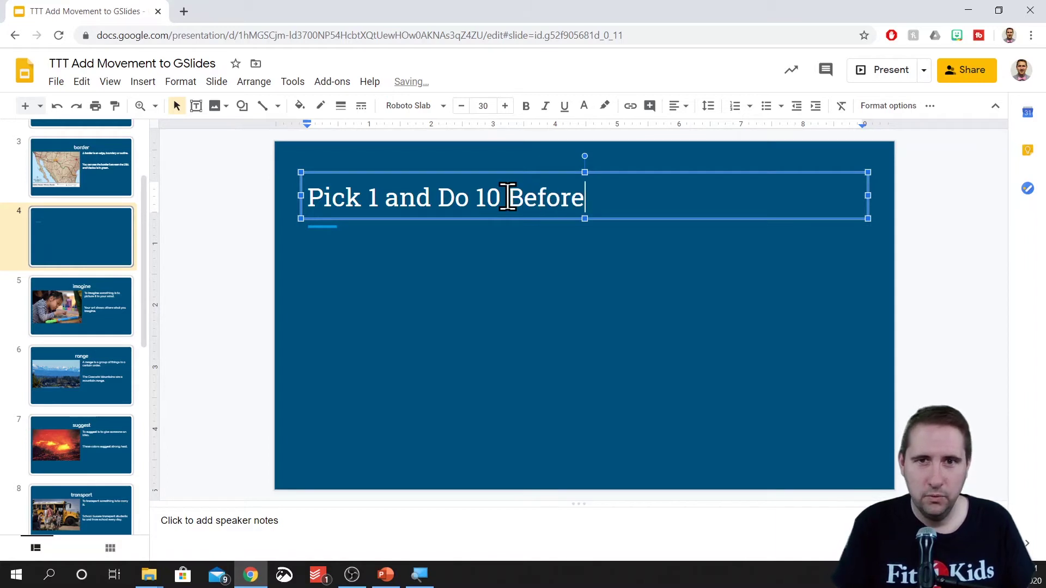
{"action": "type", "text": " Moving On"}
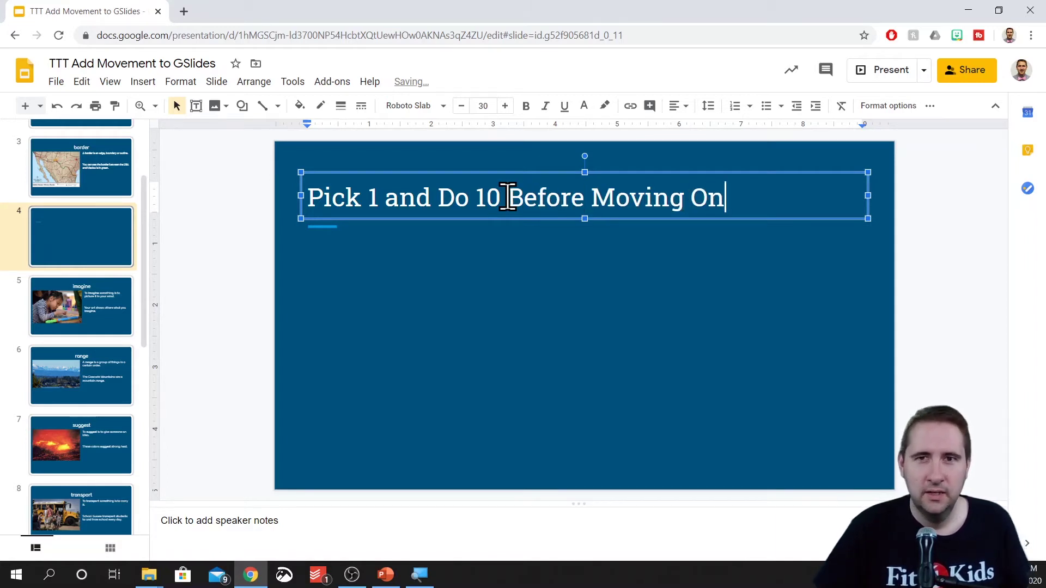
{"action": "left_click", "coordinate": [678, 106]}
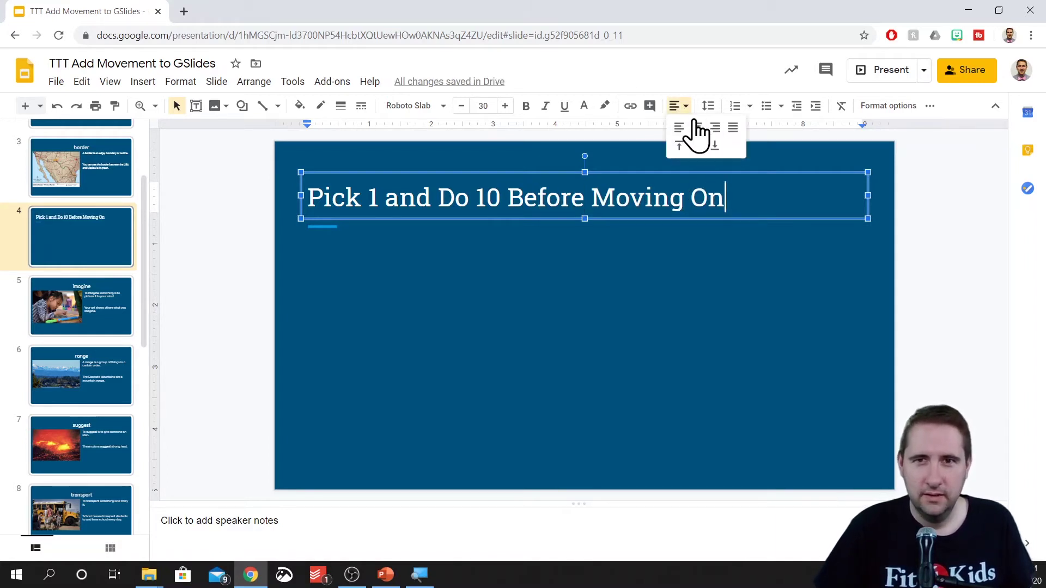
{"action": "left_click", "coordinate": [697, 127]}
{"action": "left_click", "coordinate": [487, 342]}
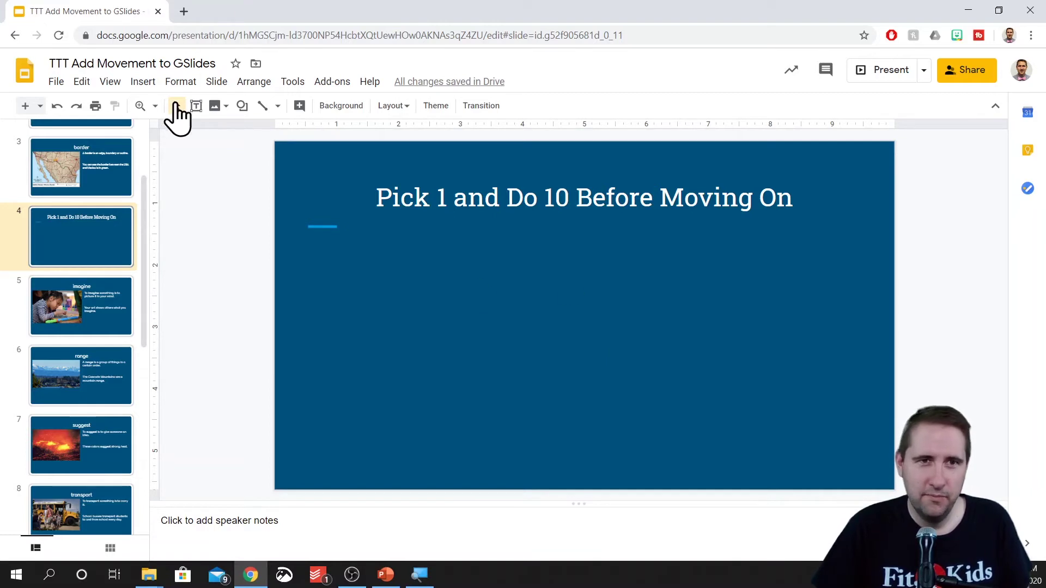
Step: Upload Dir Arm Circles.png and Dir Scissor Kicks.png, moving scissor kicks to the slide's right side
{"action": "left_click", "coordinate": [144, 82]}
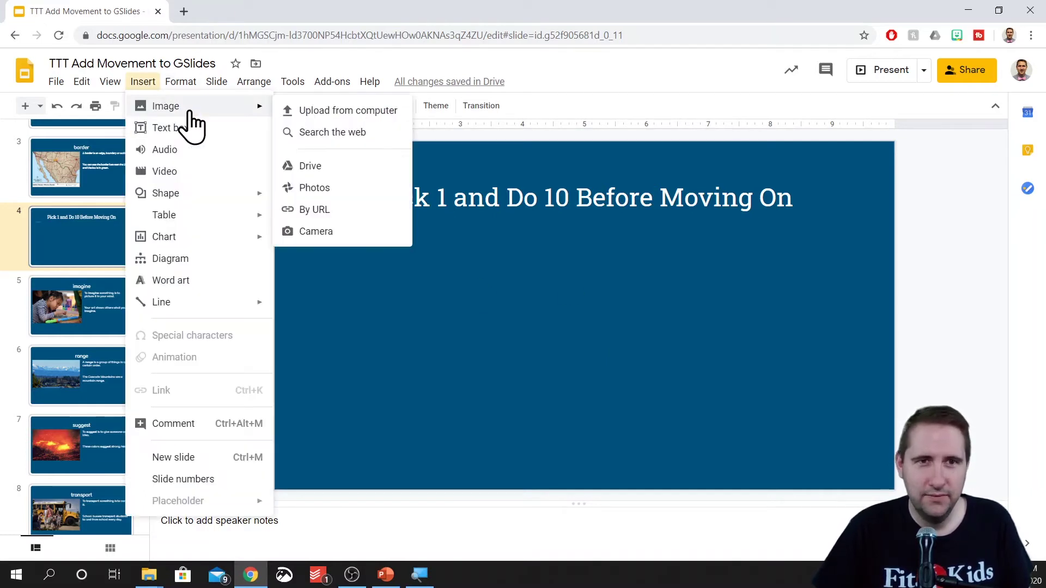
{"action": "mouse_move", "coordinate": [228, 112]}
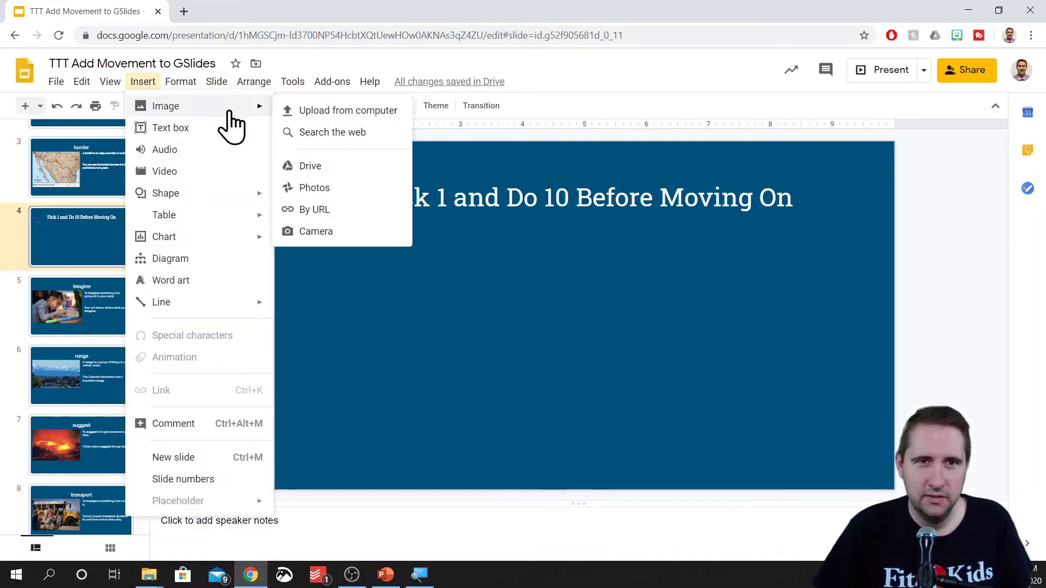
{"action": "left_click", "coordinate": [305, 110]}
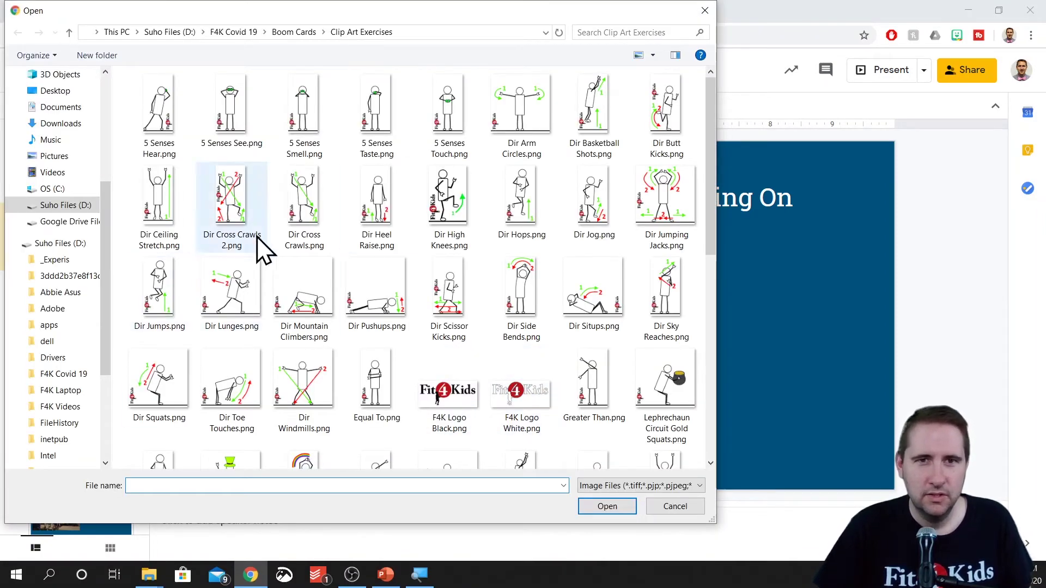
{"action": "double_click", "coordinate": [524, 106]}
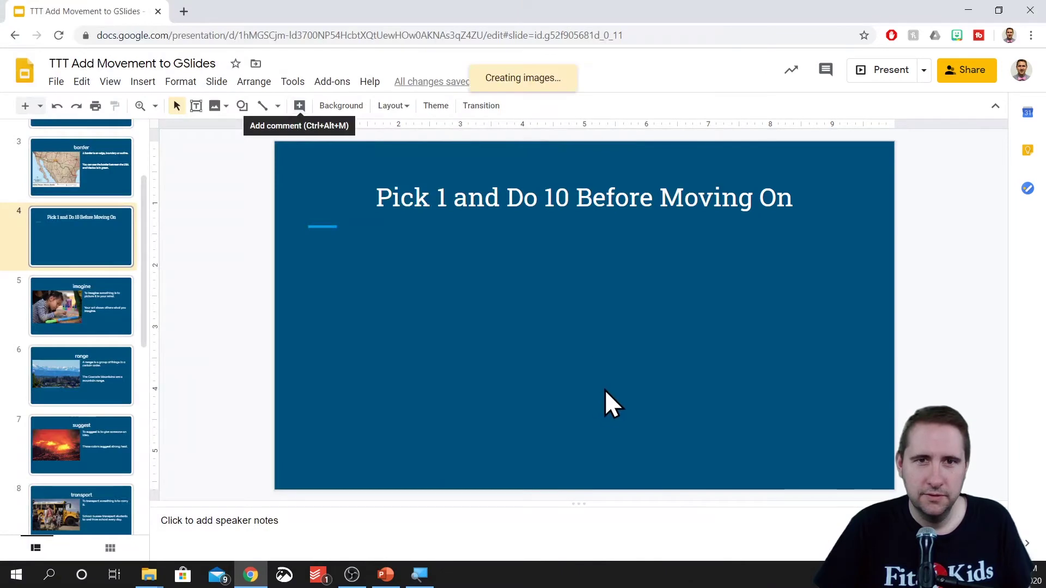
{"action": "left_click", "coordinate": [639, 343]}
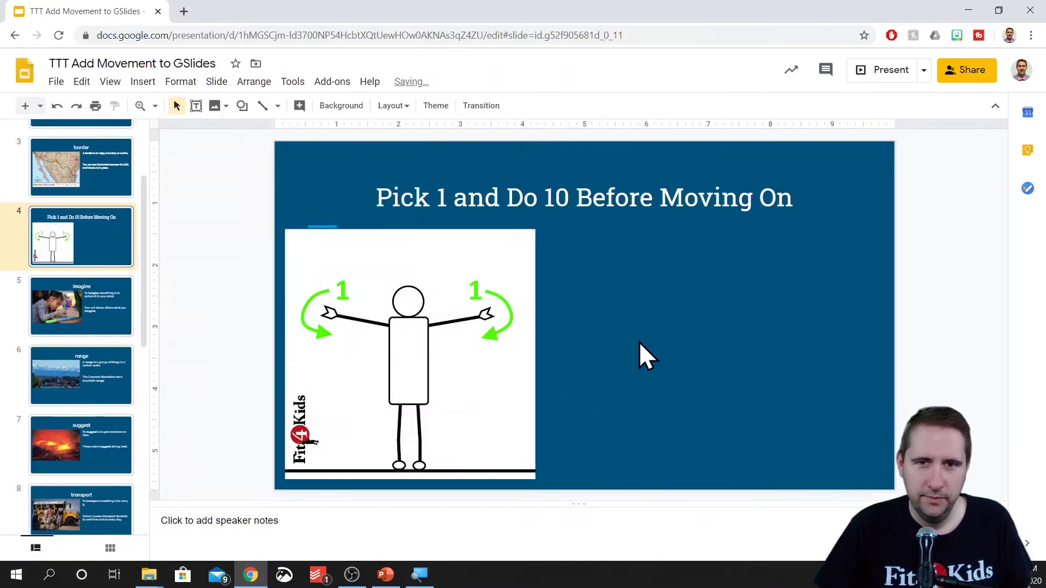
{"action": "left_click", "coordinate": [143, 81]}
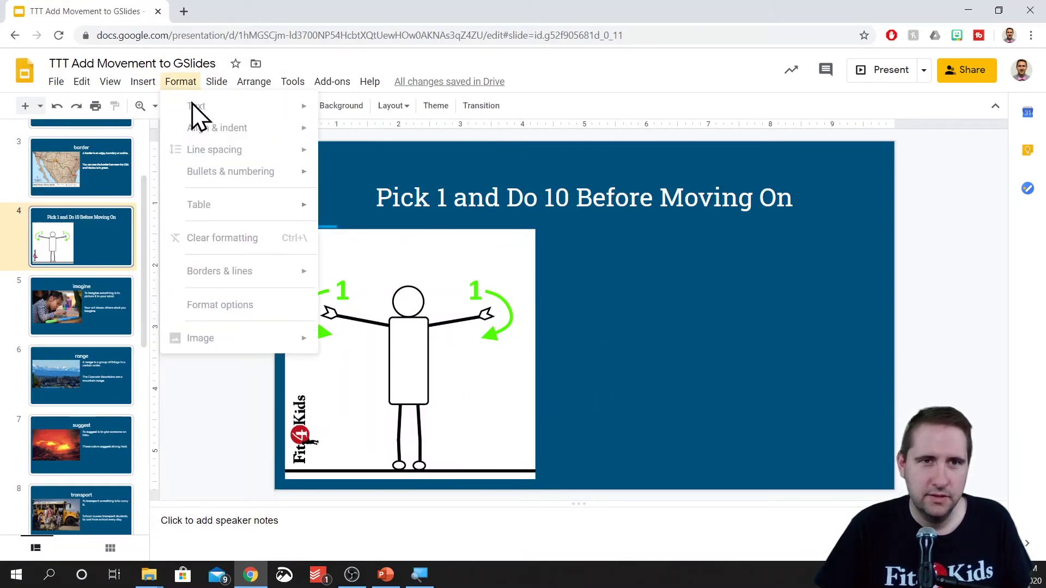
{"action": "mouse_move", "coordinate": [164, 106]}
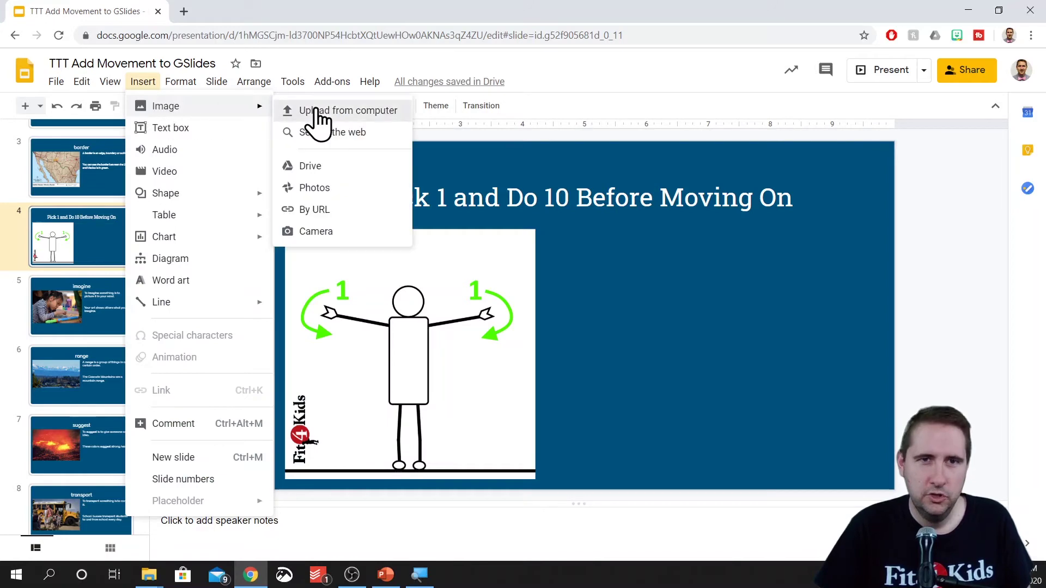
{"action": "left_click", "coordinate": [310, 112]}
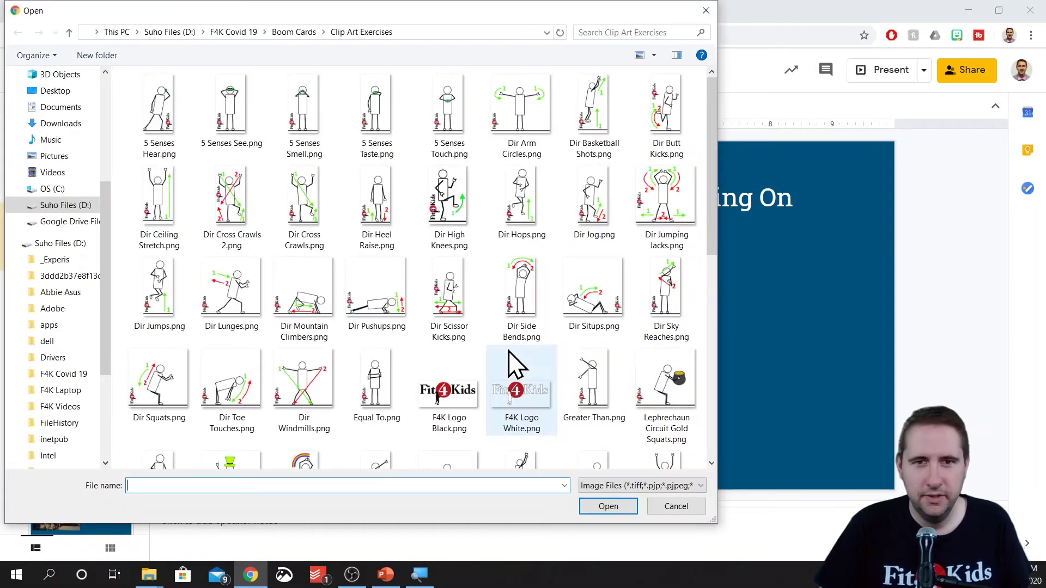
{"action": "double_click", "coordinate": [447, 287]}
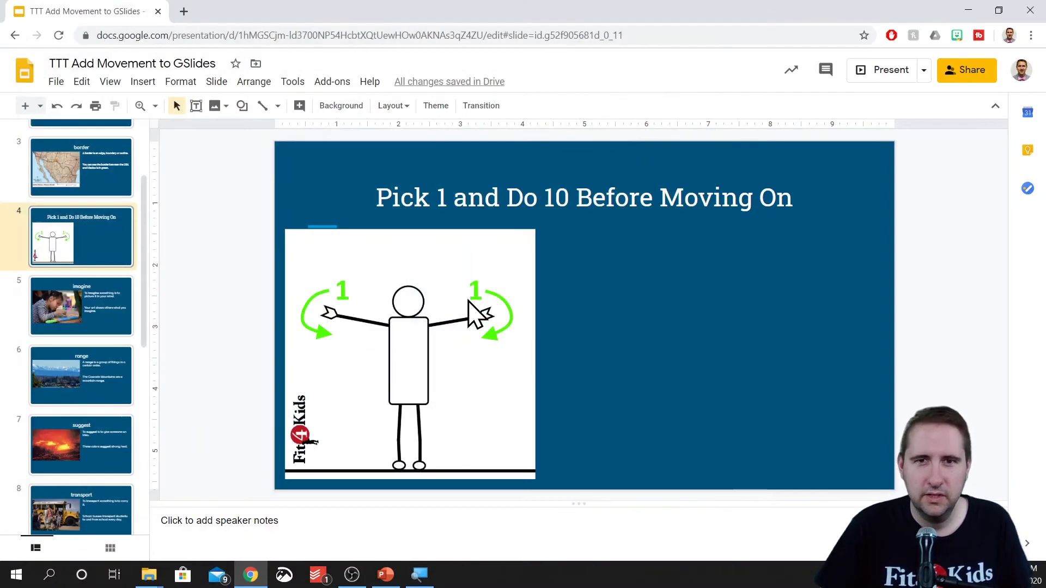
{"action": "left_click_drag", "start_coordinate": [598, 338], "coordinate": [787, 334]}
{"action": "left_click", "coordinate": [644, 347]}
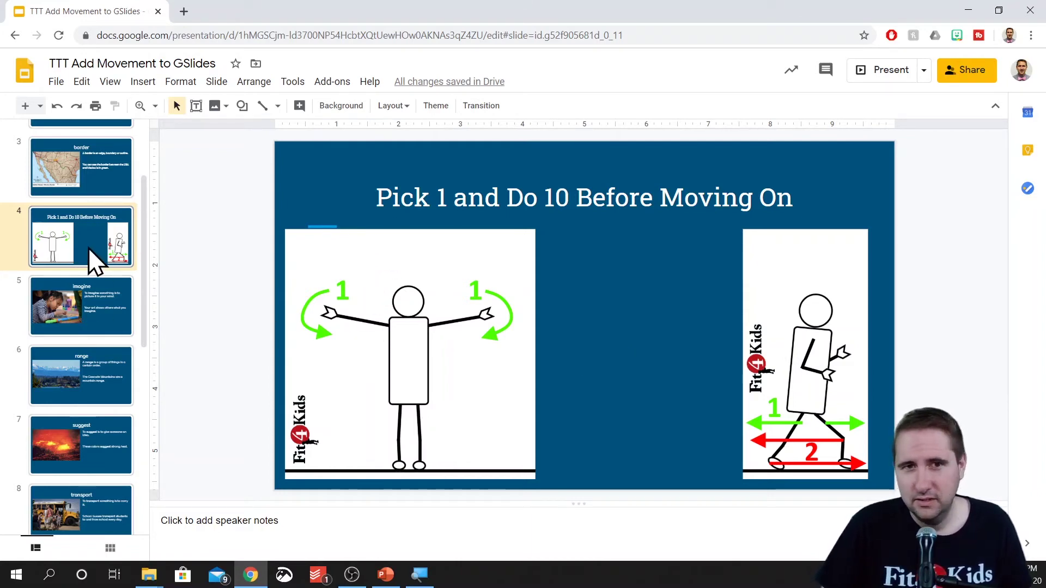
{"action": "left_click", "coordinate": [94, 307]}
Step: Paste a copy of the Pick 1 slide after imagine, swapping scissor kicks for Dir Basketball Shots.png
{"action": "key", "text": "ctrl+v"}
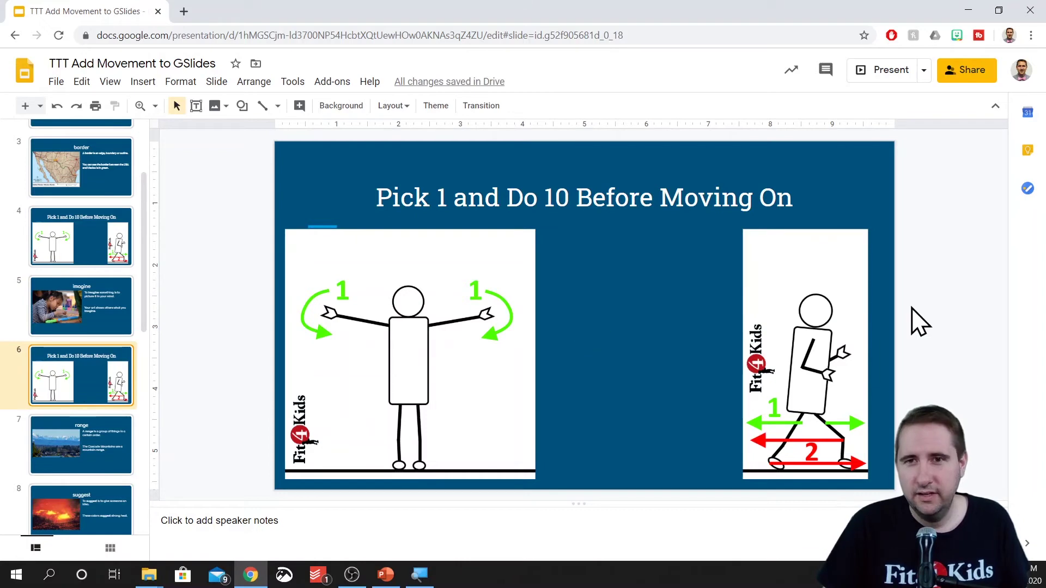
{"action": "left_click", "coordinate": [805, 324]}
{"action": "right_click", "coordinate": [803, 325]}
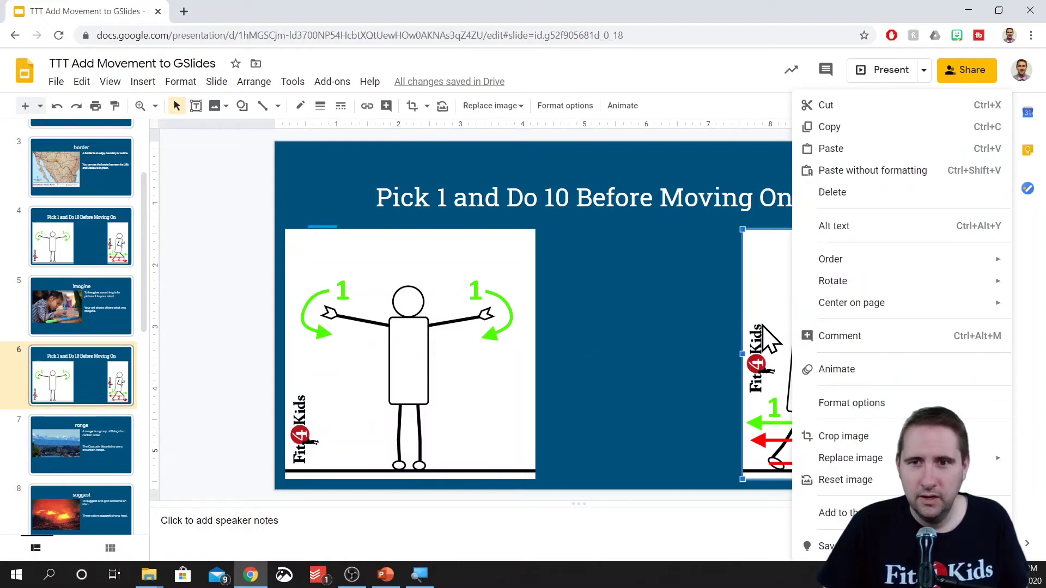
{"action": "mouse_move", "coordinate": [856, 457]}
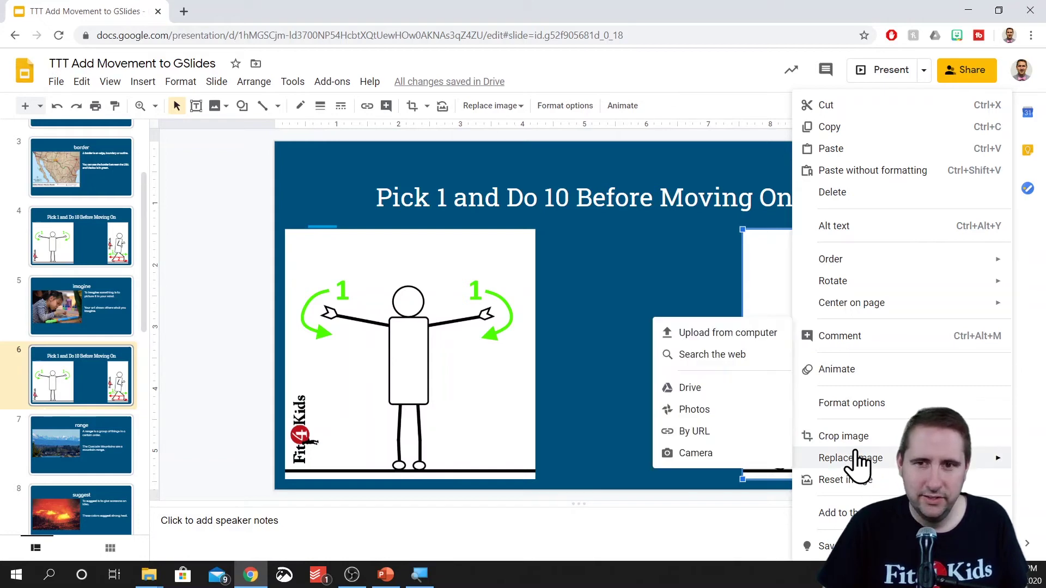
{"action": "left_click", "coordinate": [713, 333]}
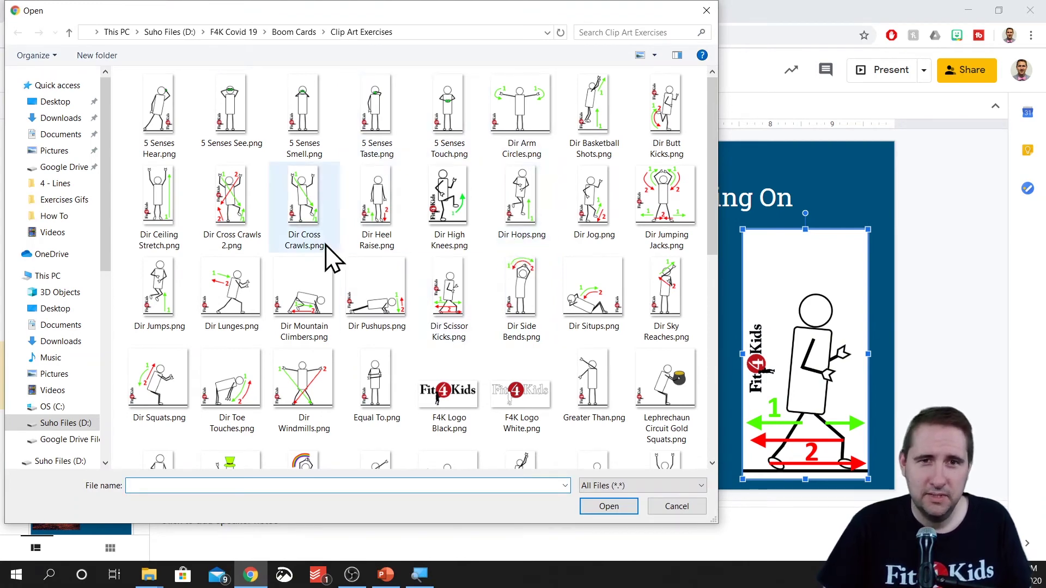
{"action": "scroll", "coordinate": [329, 258], "scroll_direction": "down", "scroll_amount": 5}
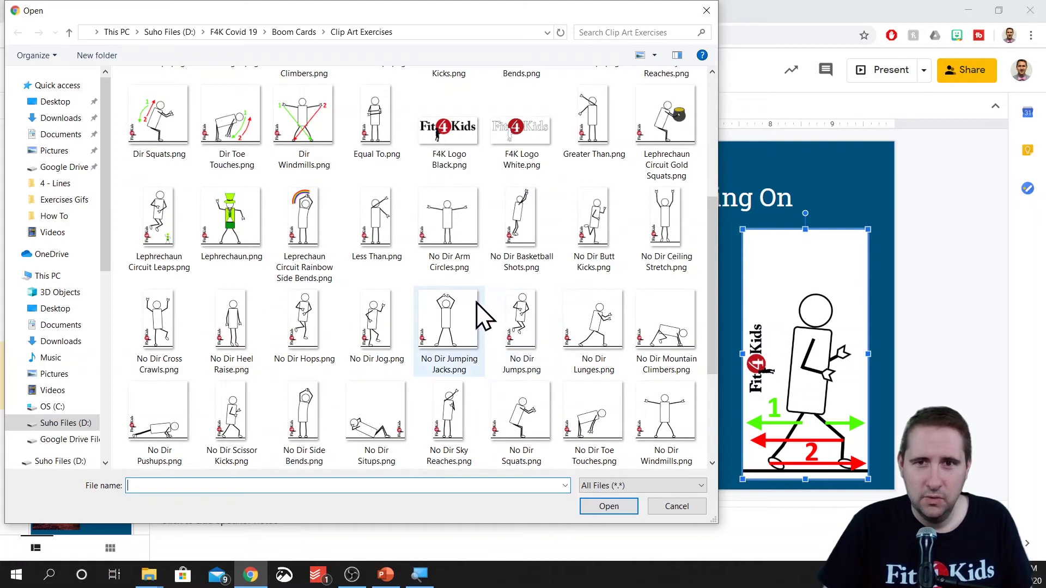
{"action": "scroll", "coordinate": [482, 311], "scroll_direction": "up", "scroll_amount": 5}
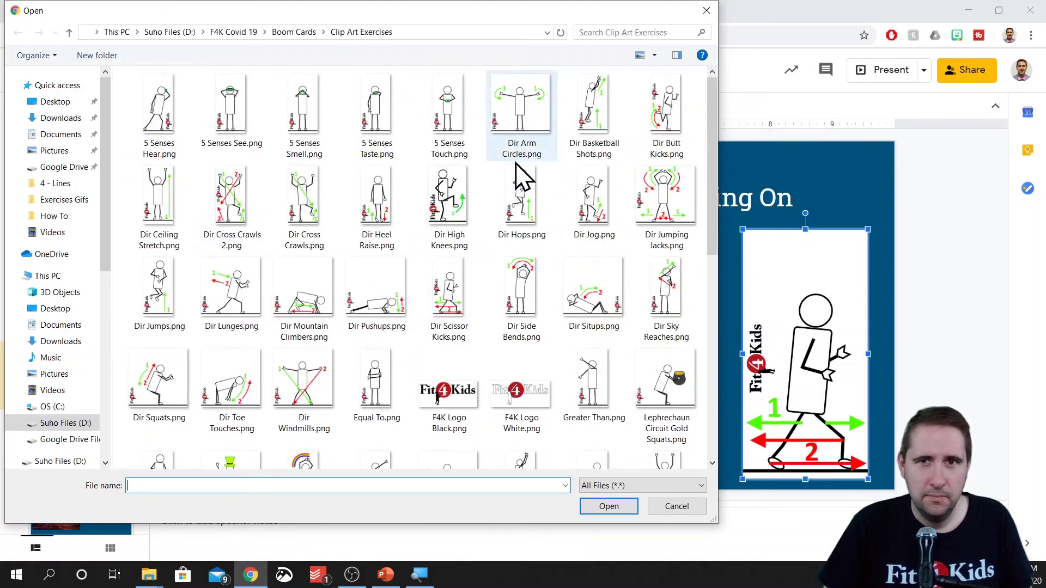
{"action": "double_click", "coordinate": [590, 114]}
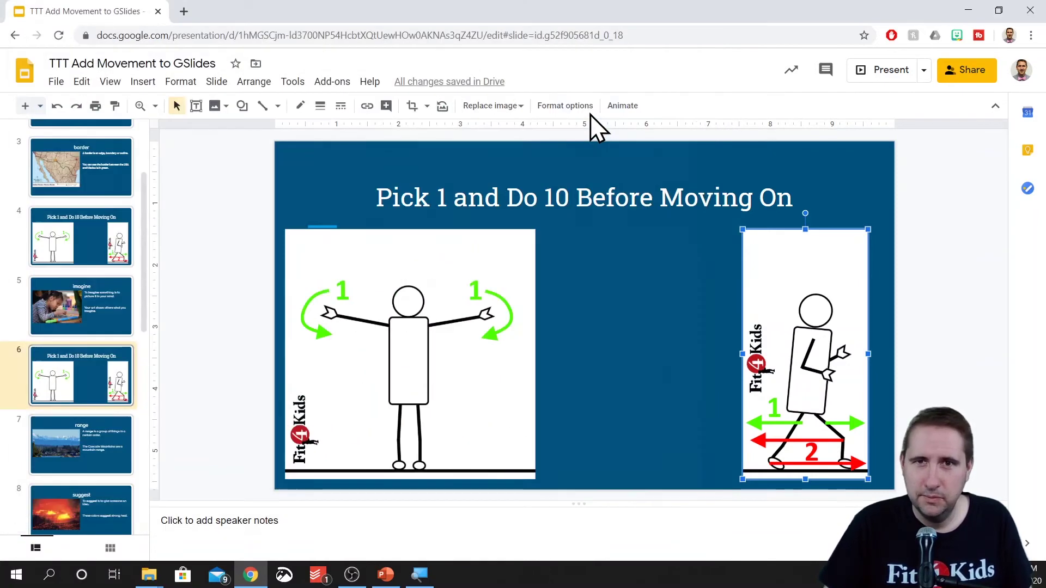
{"action": "left_click", "coordinate": [664, 319]}
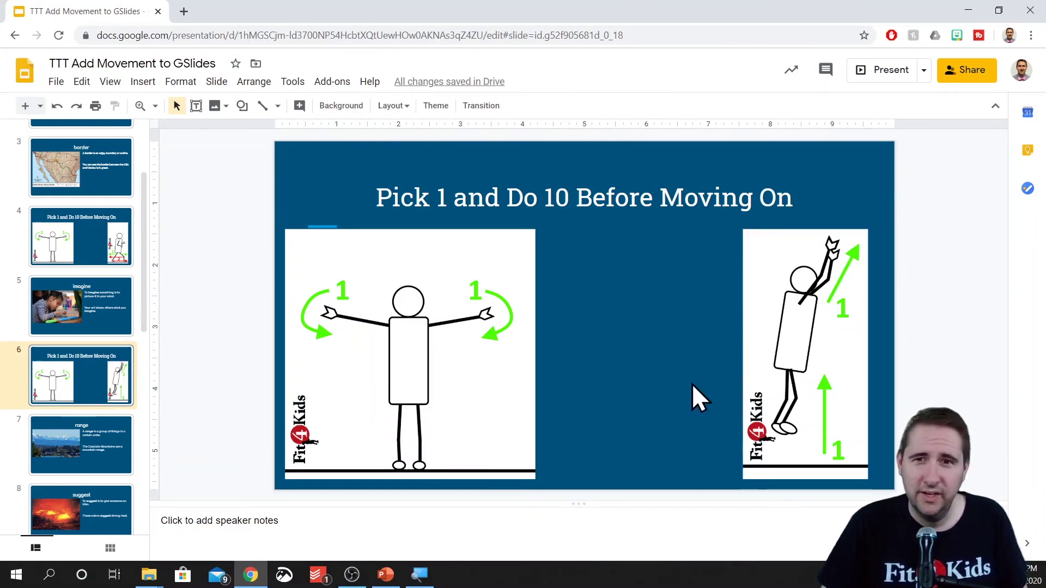
{"action": "left_click", "coordinate": [363, 303]}
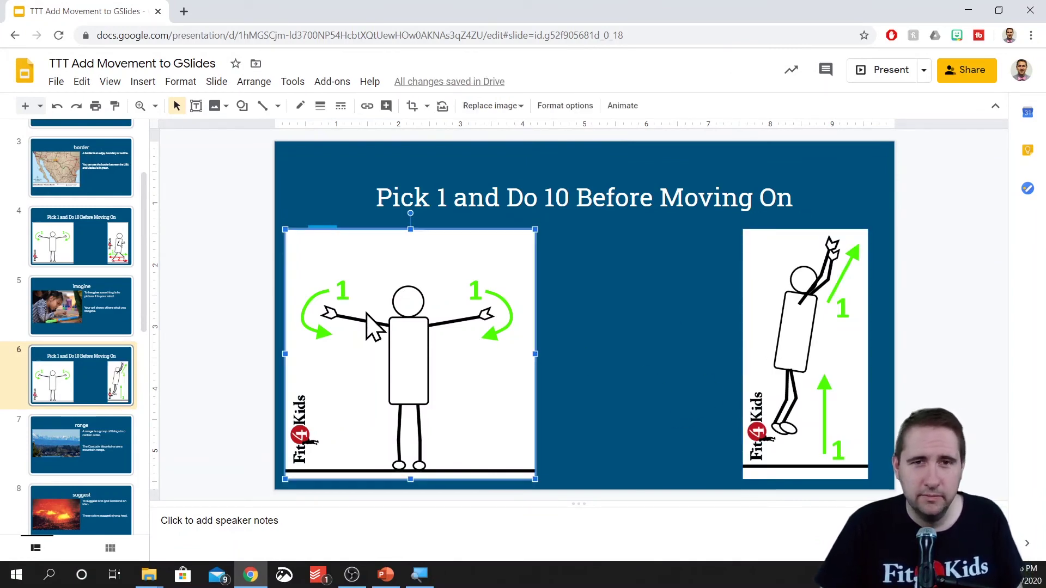
Step: Replace the left arm-circles picture with the uploaded Dir Lunges.png stick figure
{"action": "left_click", "coordinate": [490, 107]}
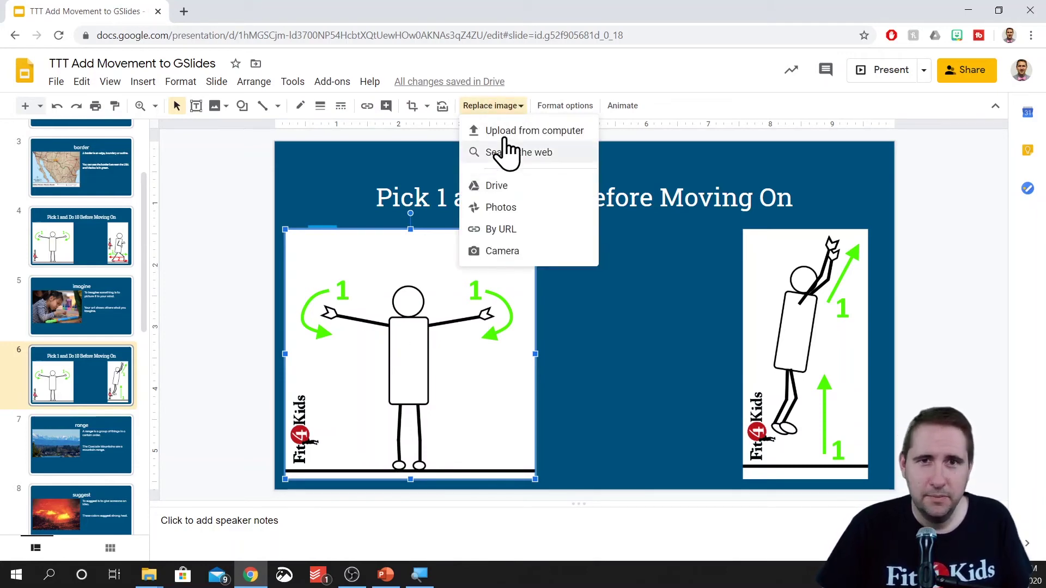
{"action": "left_click", "coordinate": [506, 130]}
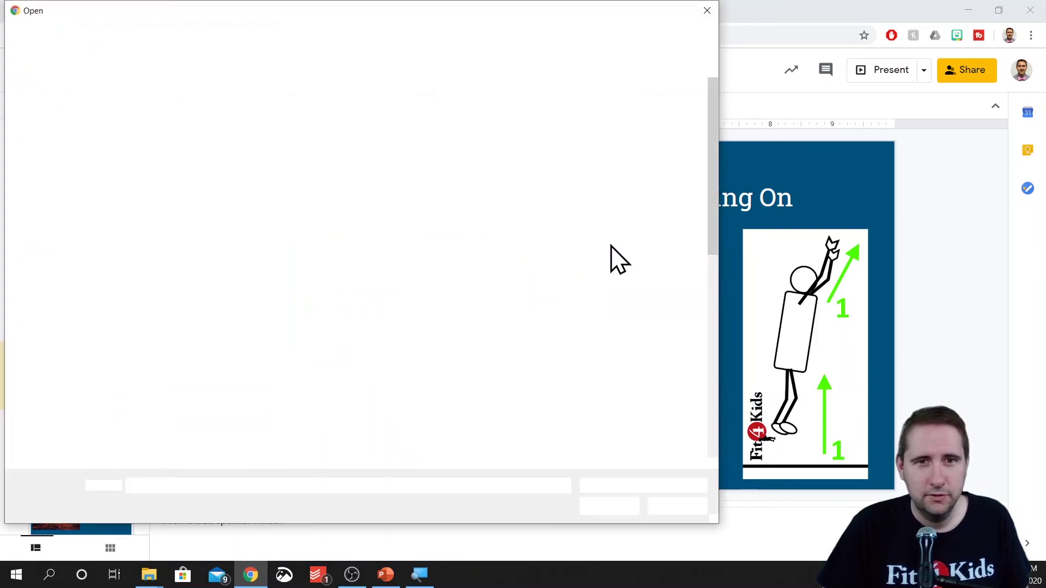
{"action": "double_click", "coordinate": [233, 302]}
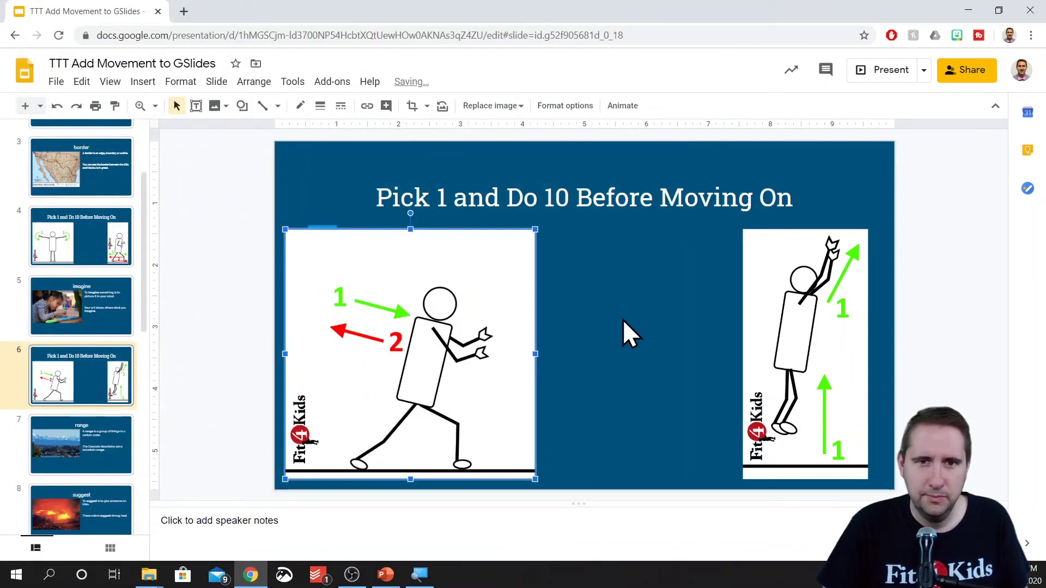
{"action": "left_click", "coordinate": [625, 323]}
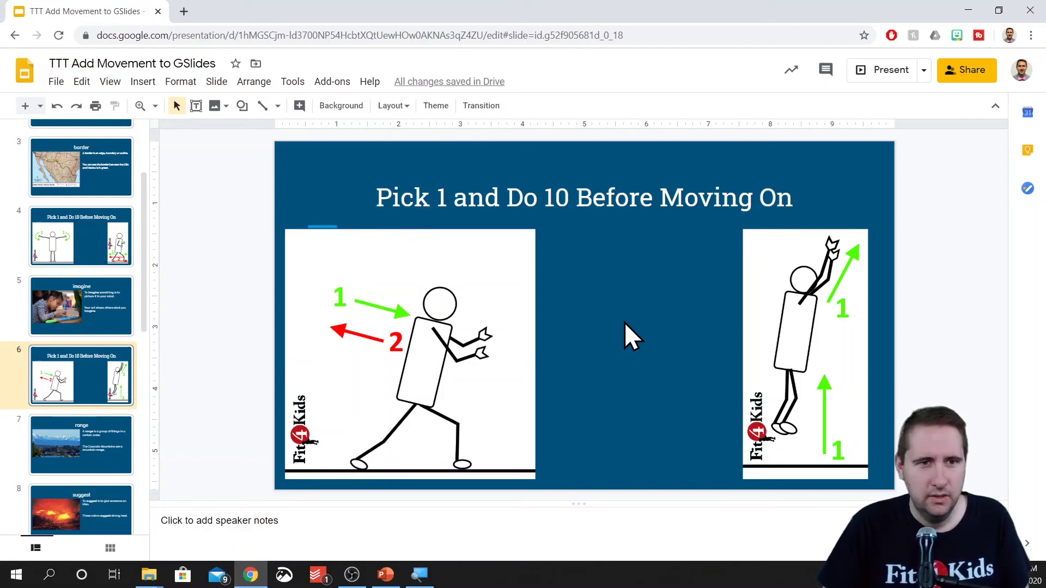
{"action": "left_click", "coordinate": [89, 439]}
Step: Paste the lunges-and-basketball slide after range and select its left lunge picture
{"action": "key", "text": "ctrl+v"}
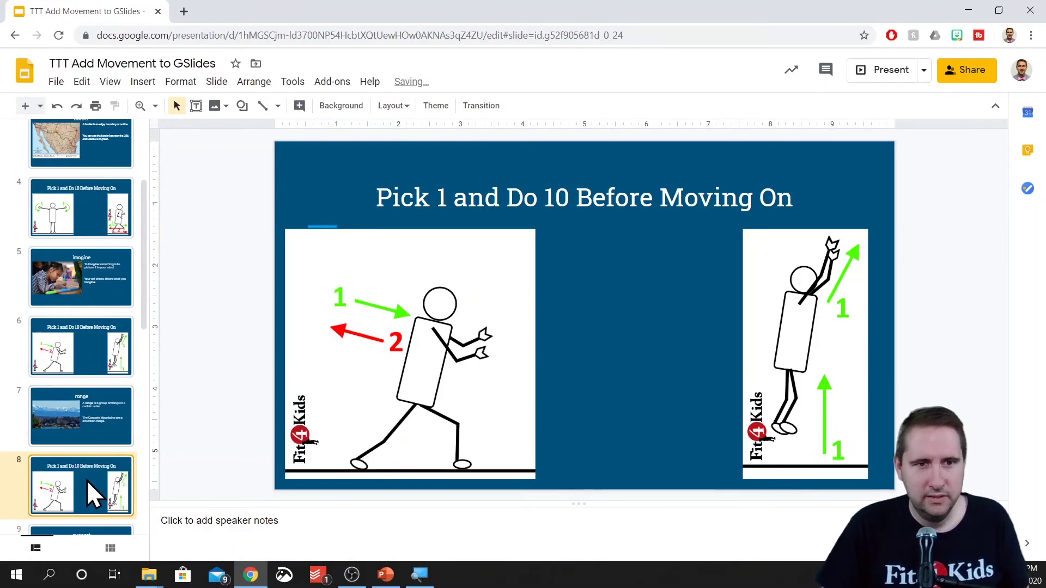
{"action": "left_click", "coordinate": [442, 315]}
{"action": "left_click", "coordinate": [492, 106]}
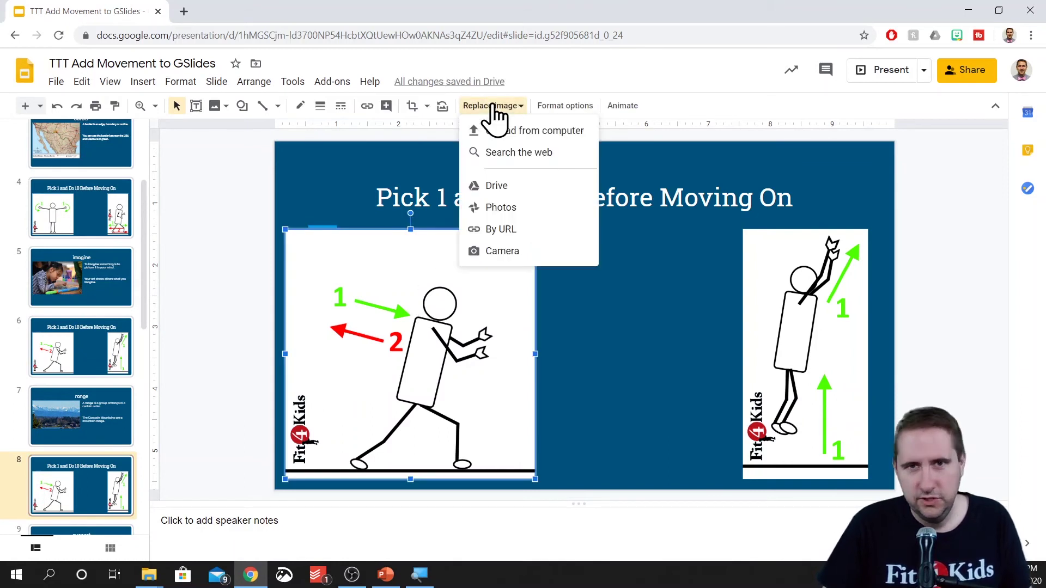
{"action": "left_click", "coordinate": [533, 186]}
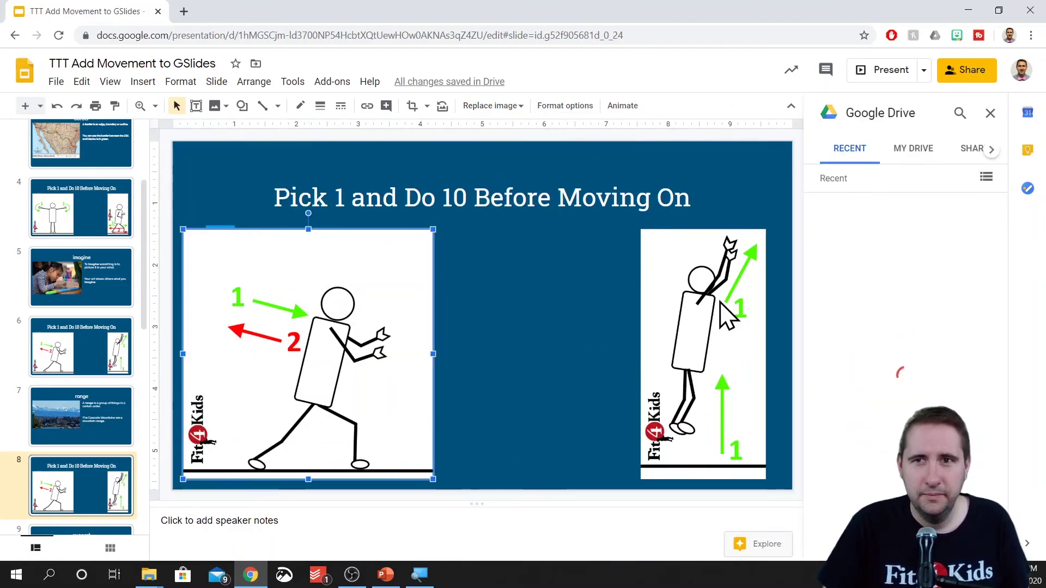
{"action": "left_click", "coordinate": [991, 114]}
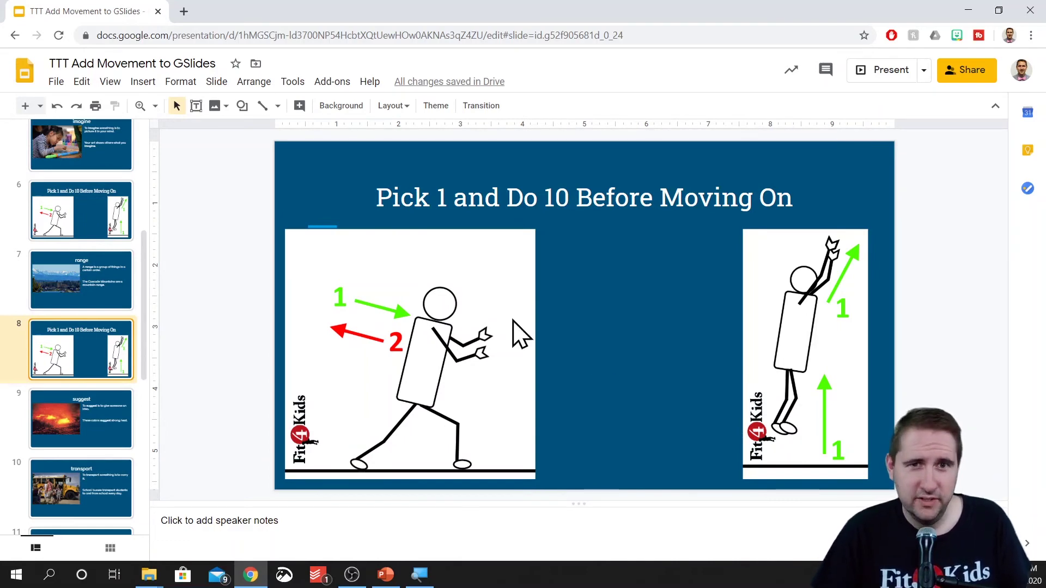
{"action": "left_click", "coordinate": [404, 311]}
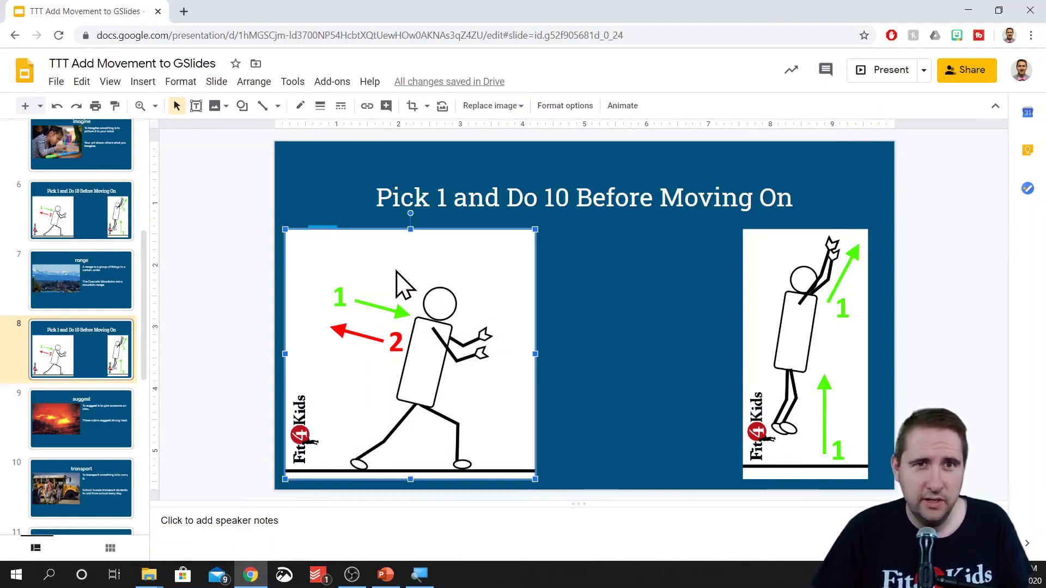
Step: Replace the left lunge picture with Arm Circles.gif from the Exercises Gifs folder
{"action": "left_click", "coordinate": [492, 105]}
{"action": "left_click", "coordinate": [519, 133]}
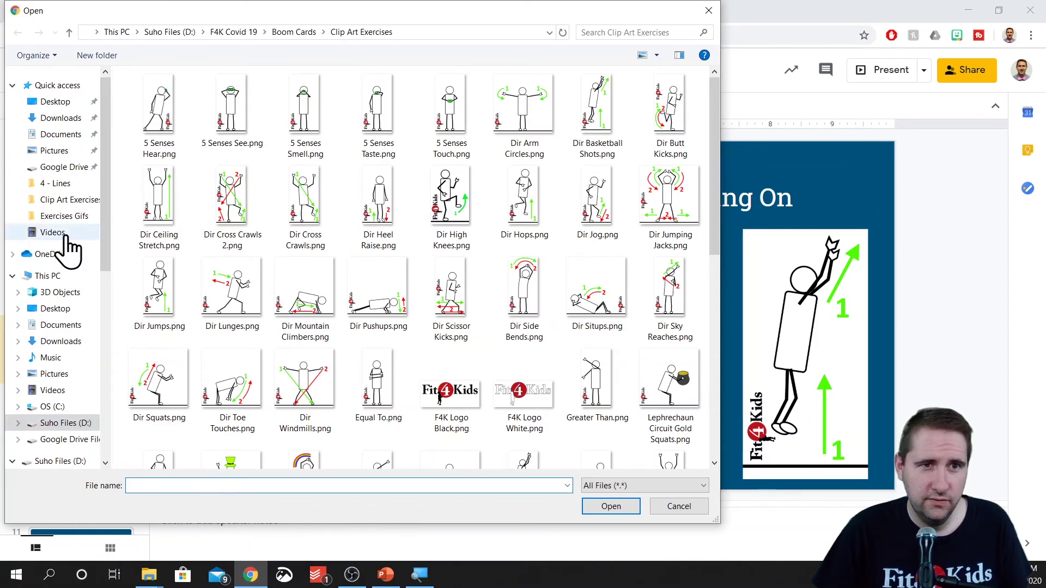
{"action": "left_click", "coordinate": [86, 221]}
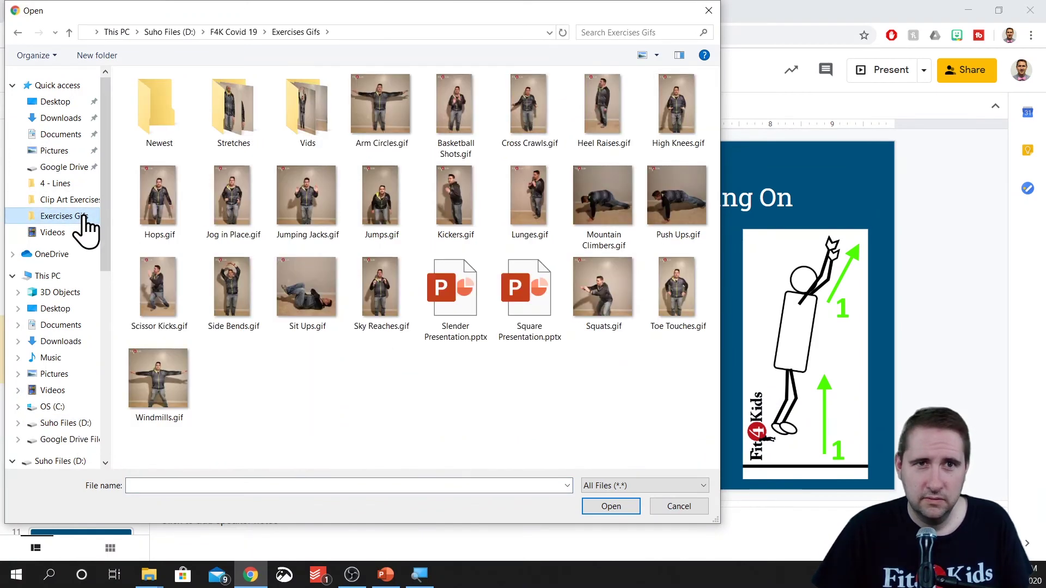
{"action": "double_click", "coordinate": [380, 113]}
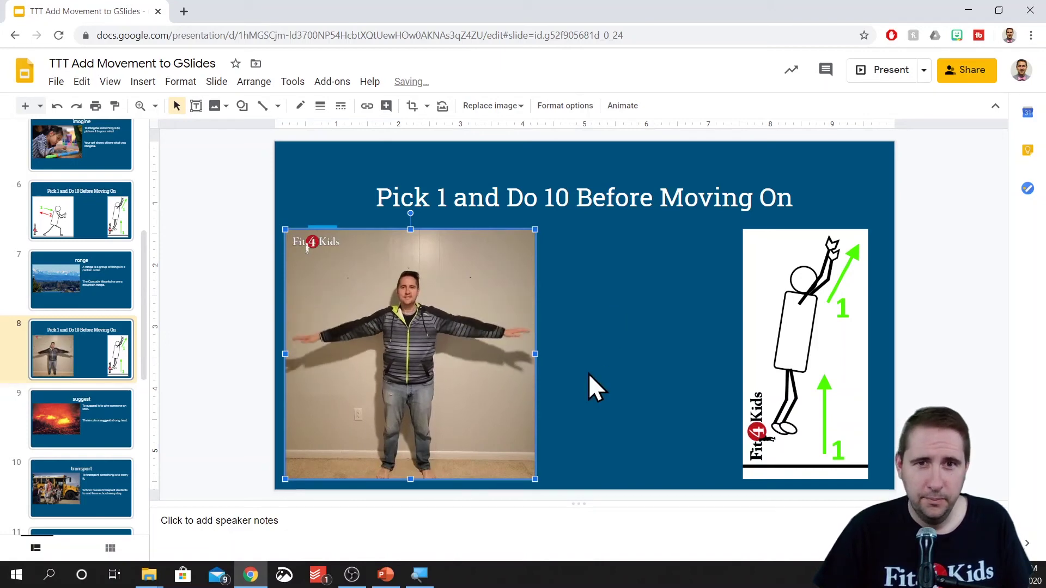
Step: Replace the right stick-figure picture with Basketball Shots.gif
{"action": "left_click", "coordinate": [776, 328]}
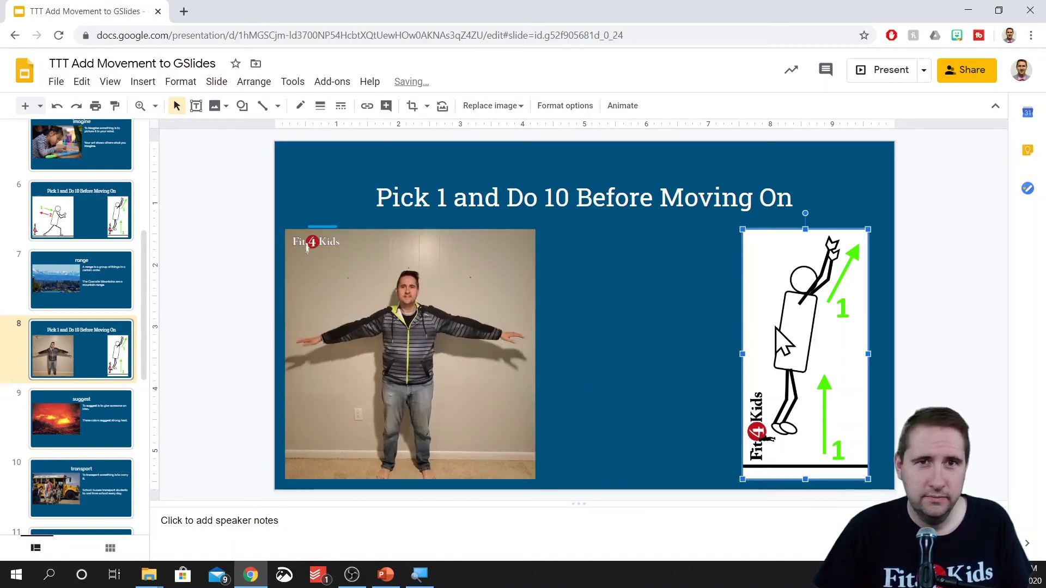
{"action": "left_click", "coordinate": [490, 105]}
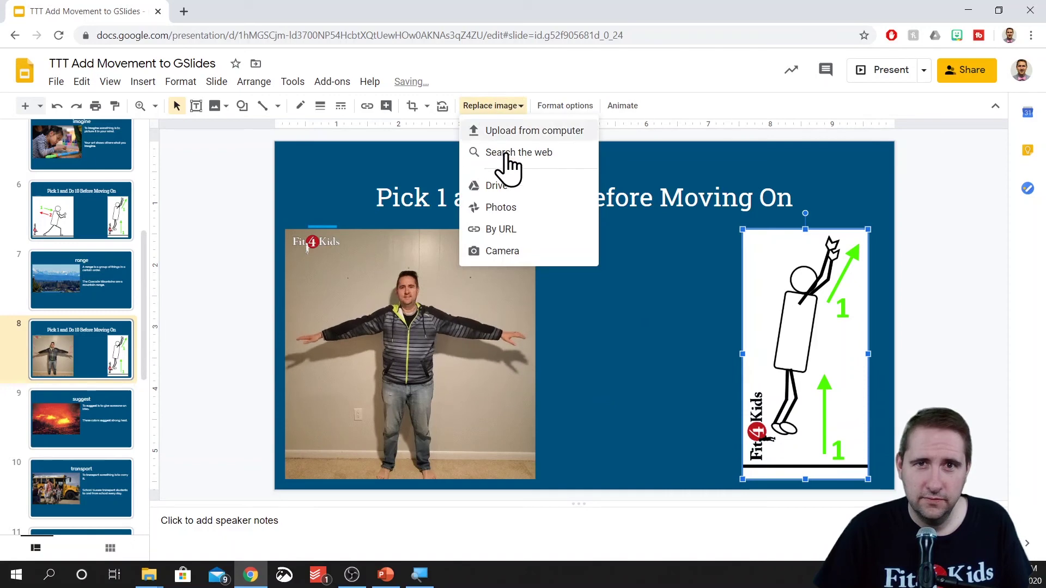
{"action": "left_click", "coordinate": [508, 131]}
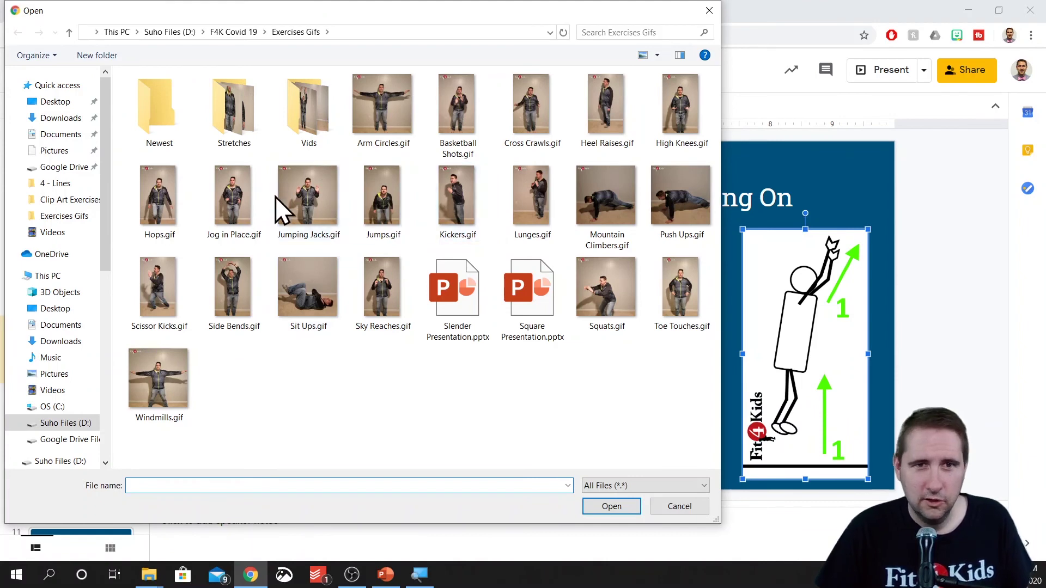
{"action": "left_click", "coordinate": [465, 98]}
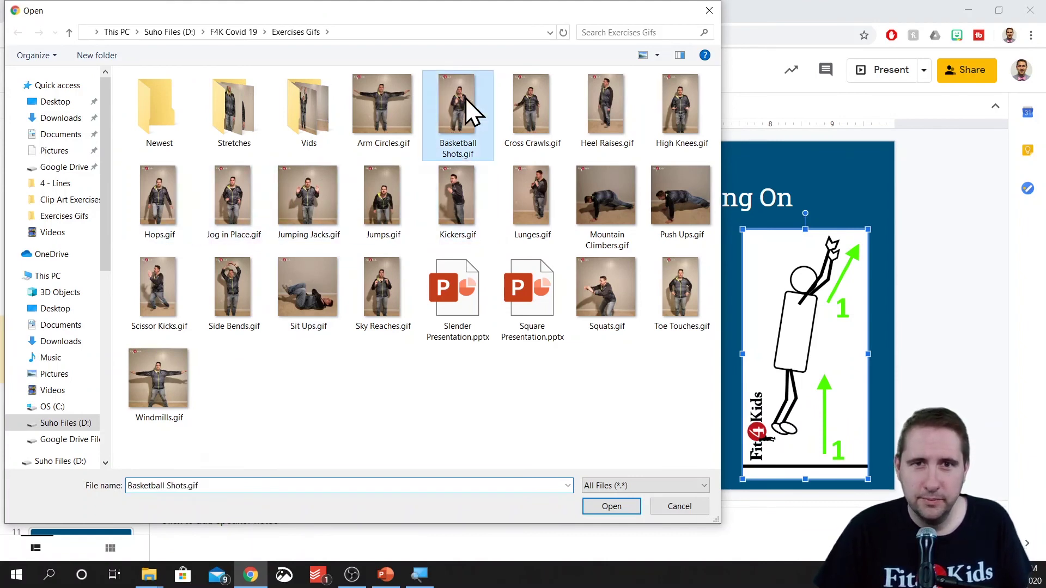
{"action": "double_click", "coordinate": [465, 98]}
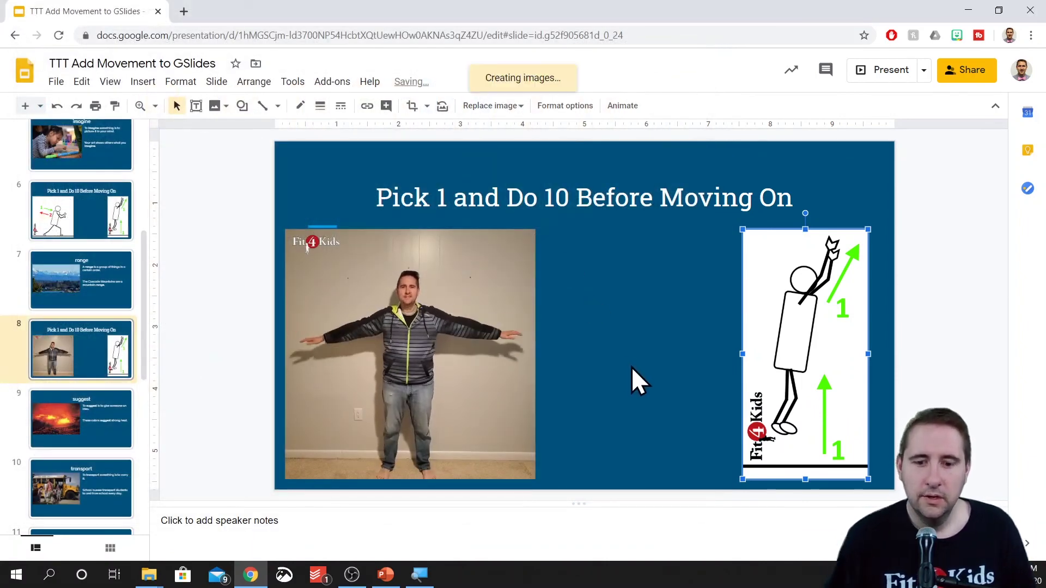